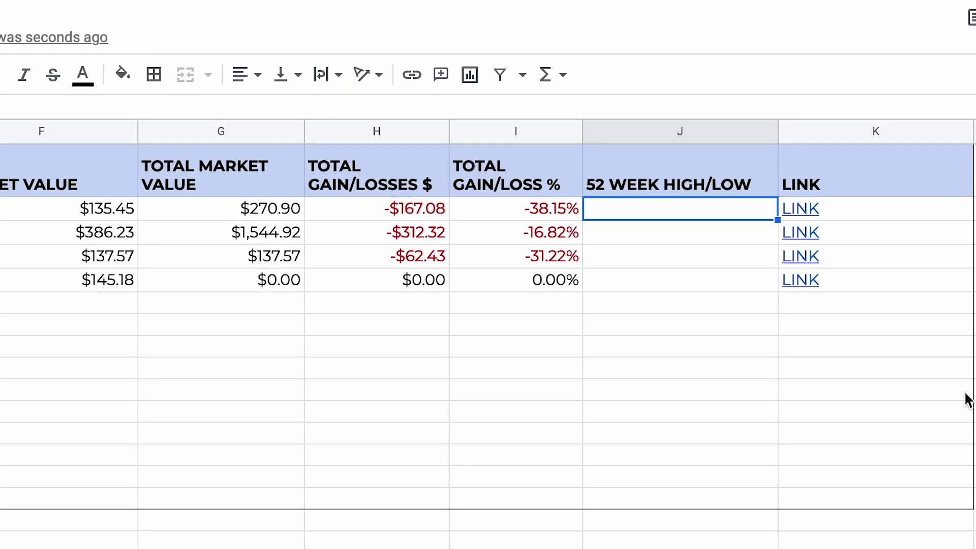
Start a SPARKLINE formula in cell J2, opening its data array with two nested parentheses: =SPARKLINE({((.
type("=")
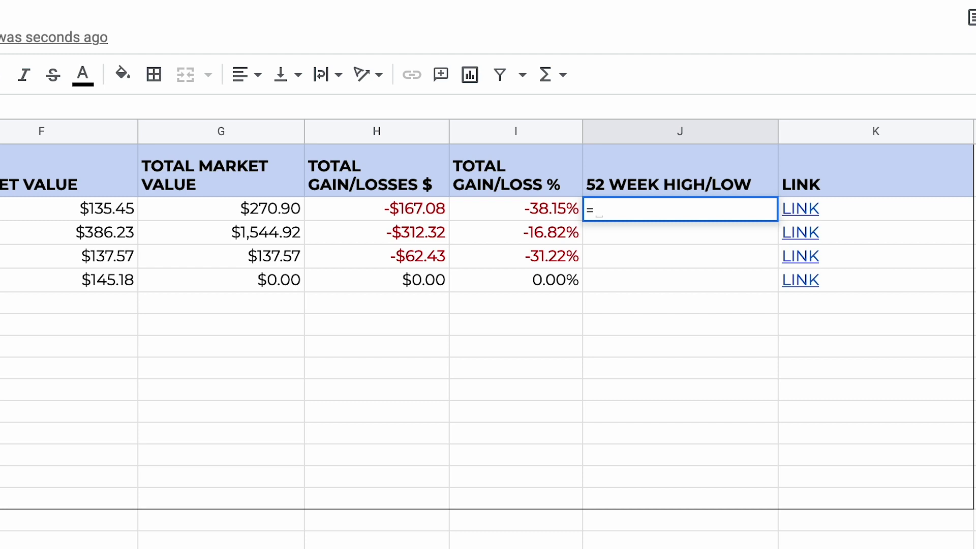
type("spar")
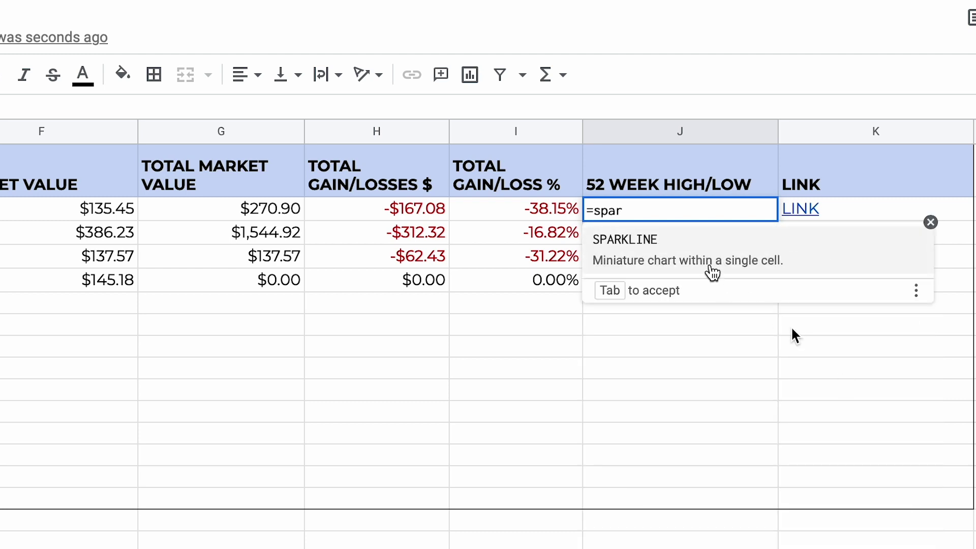
left_click(710, 267)
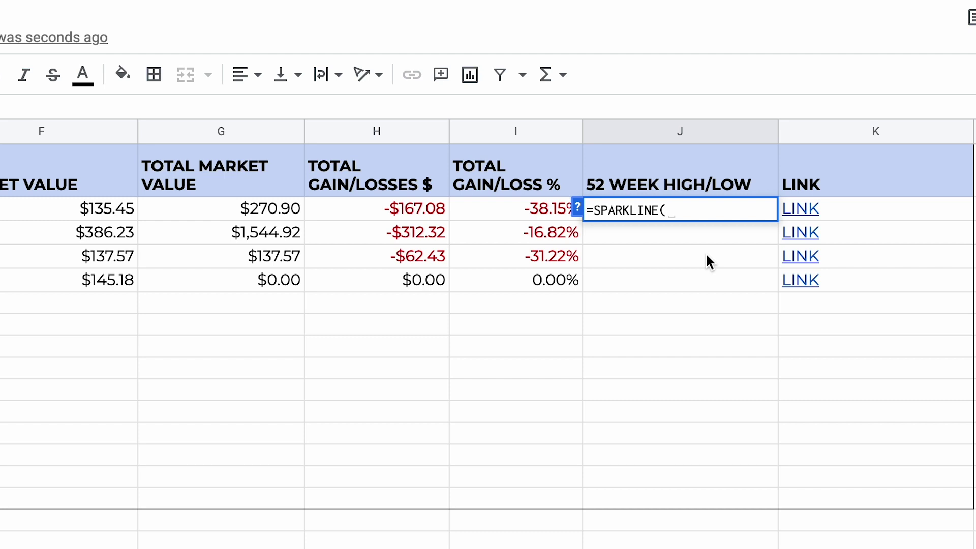
type("{")
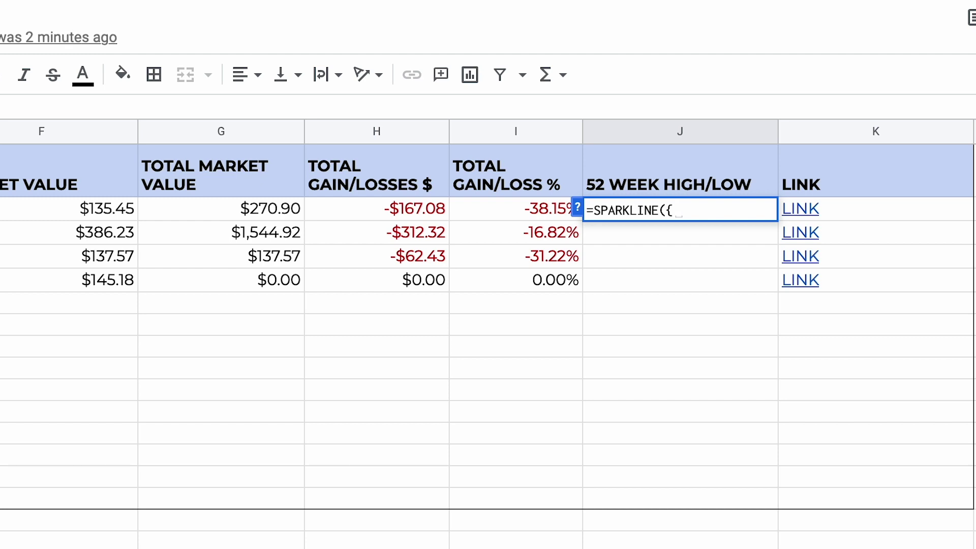
type("(")
type("(")
Add the 52-week low lookup to the formula in J2 as GOOGLEFINANCE(A2,"low52", referencing Apple's ticker cell.
type("GOOGLEFINANCE")
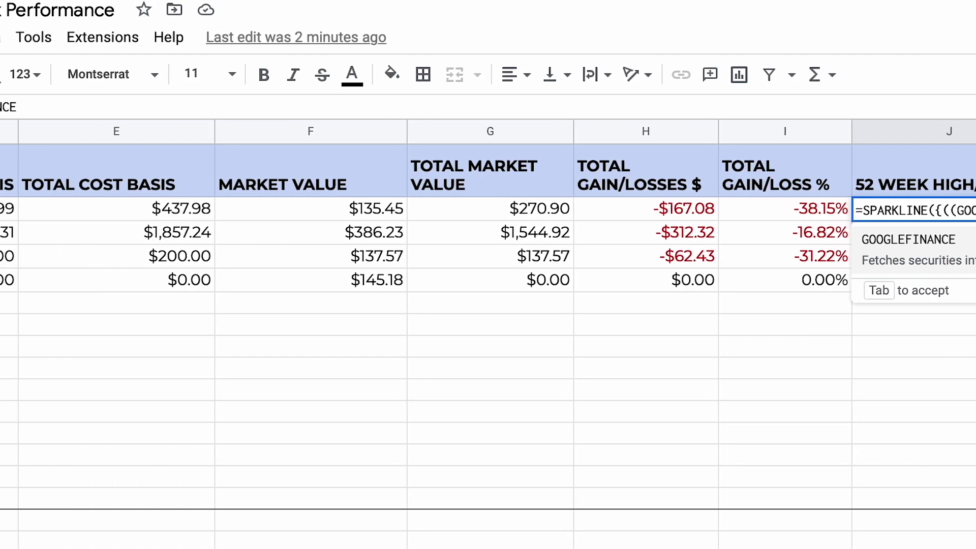
type("(")
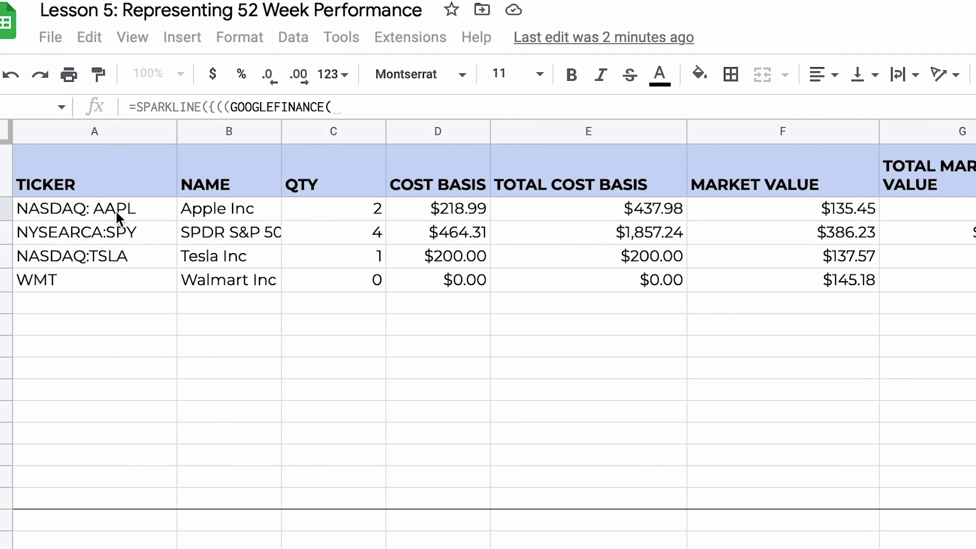
left_click(116, 218)
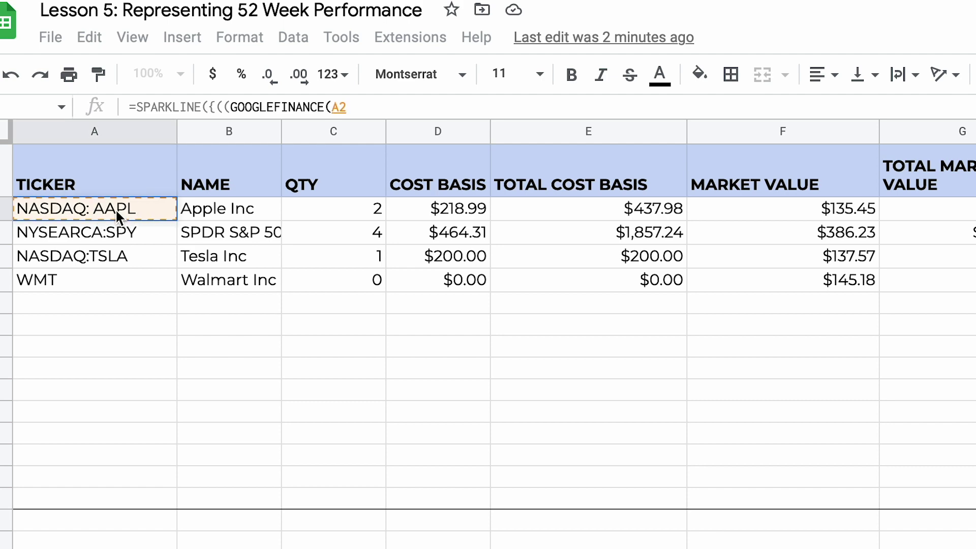
type(",")
type("\"low")
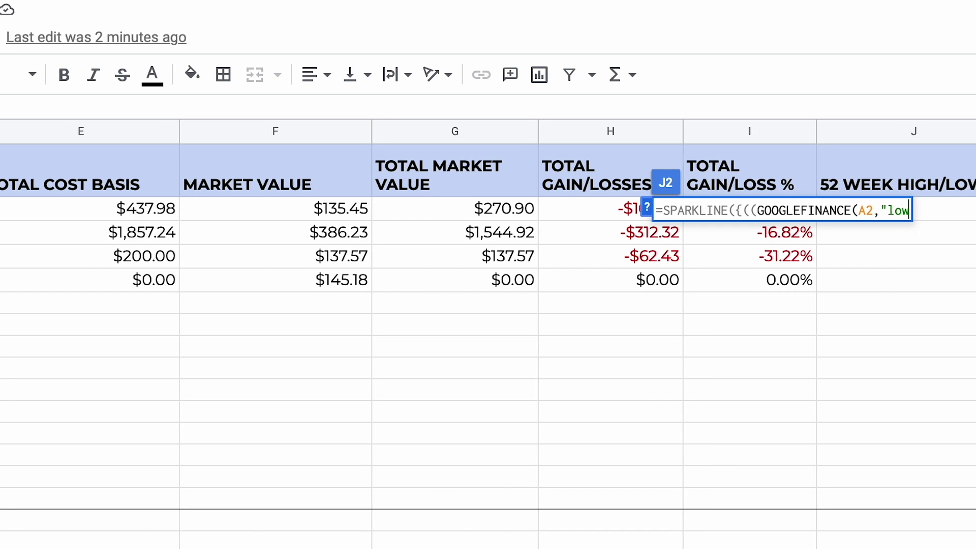
type("52\"")
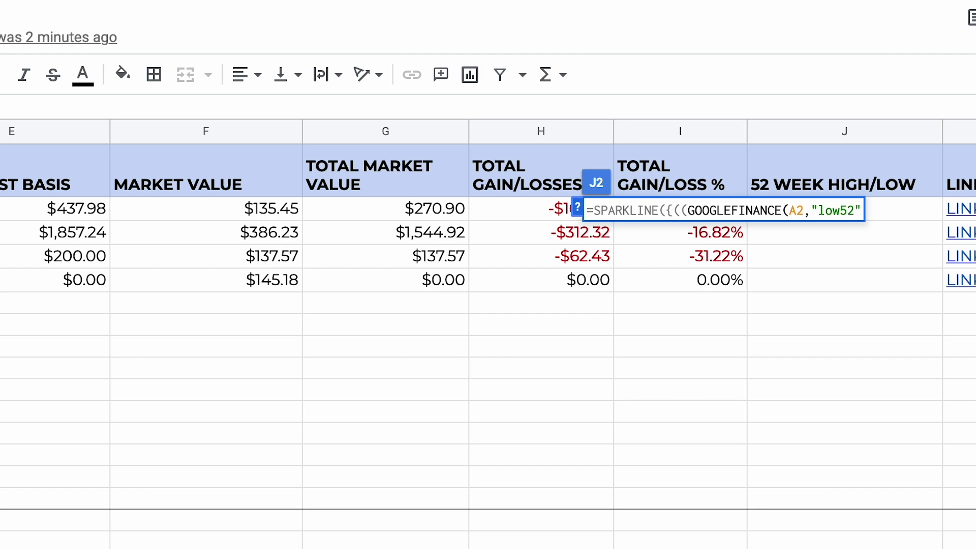
Convert the low52 value to a percentage difference from the market value by extending it with )/F2)*100)-100.
type(")/")
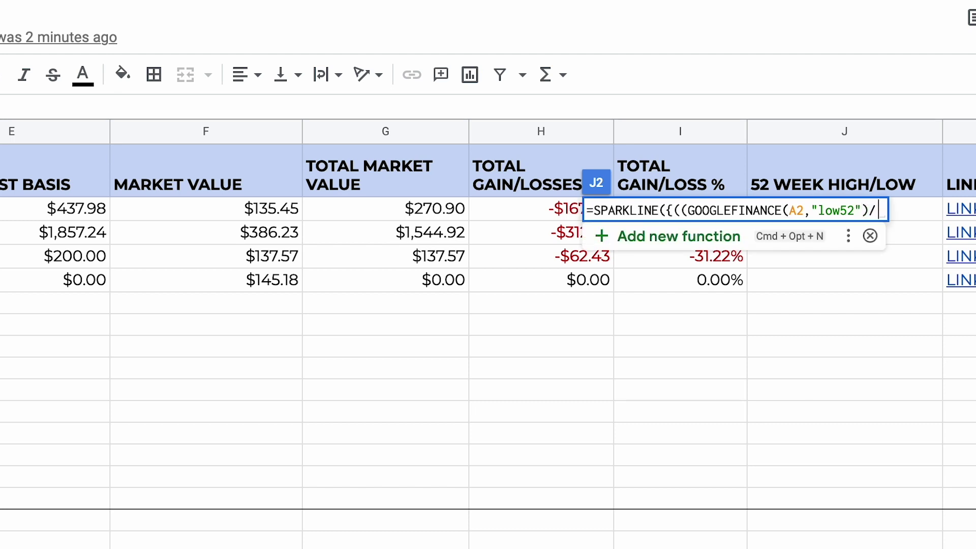
left_click(258, 213)
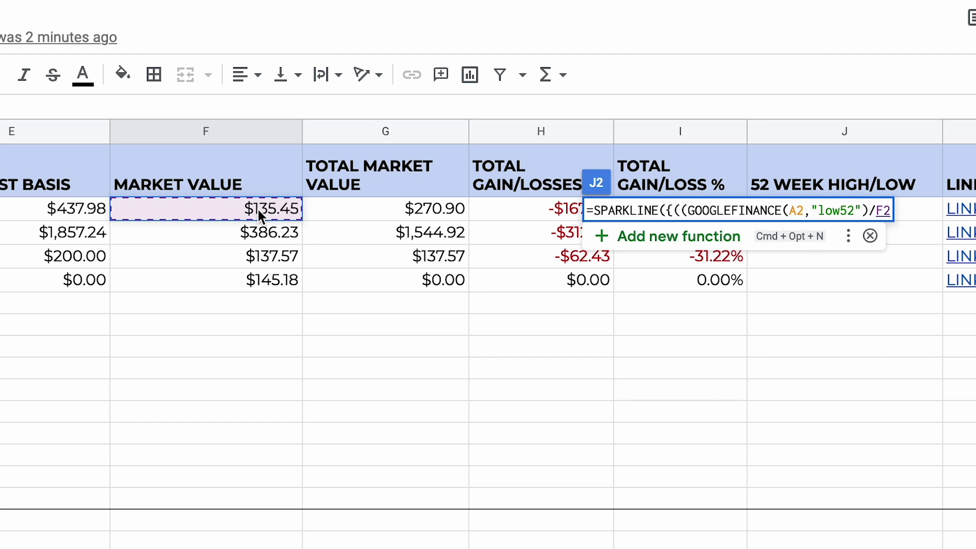
type(")")
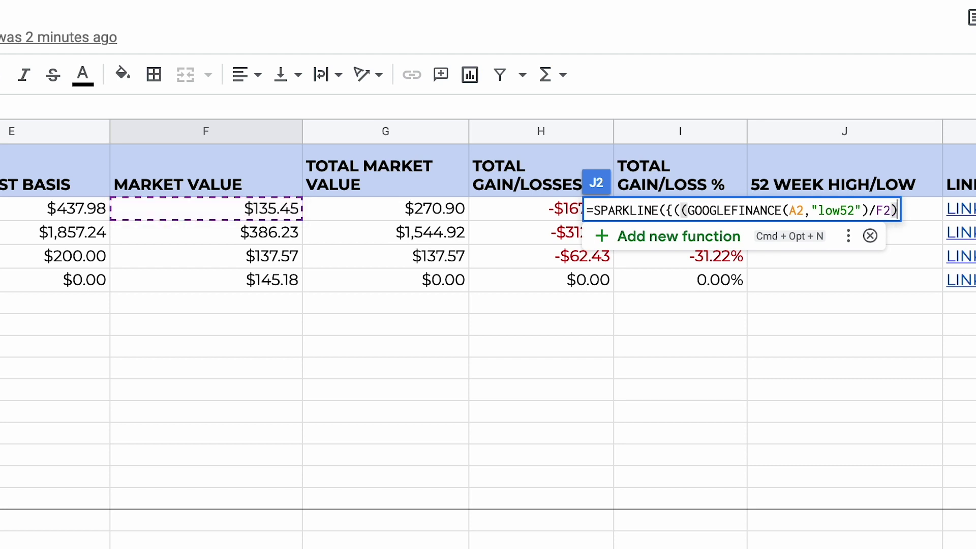
type("*100")
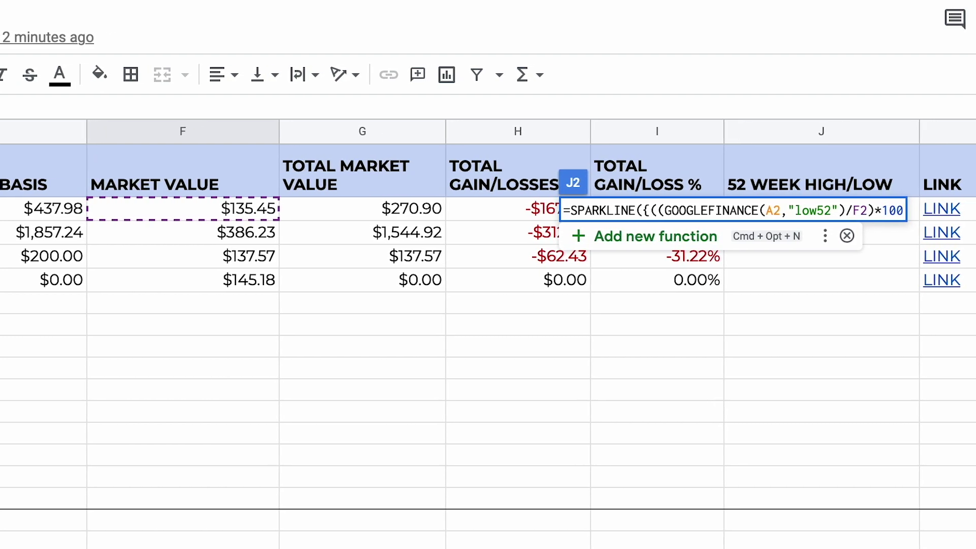
type(")")
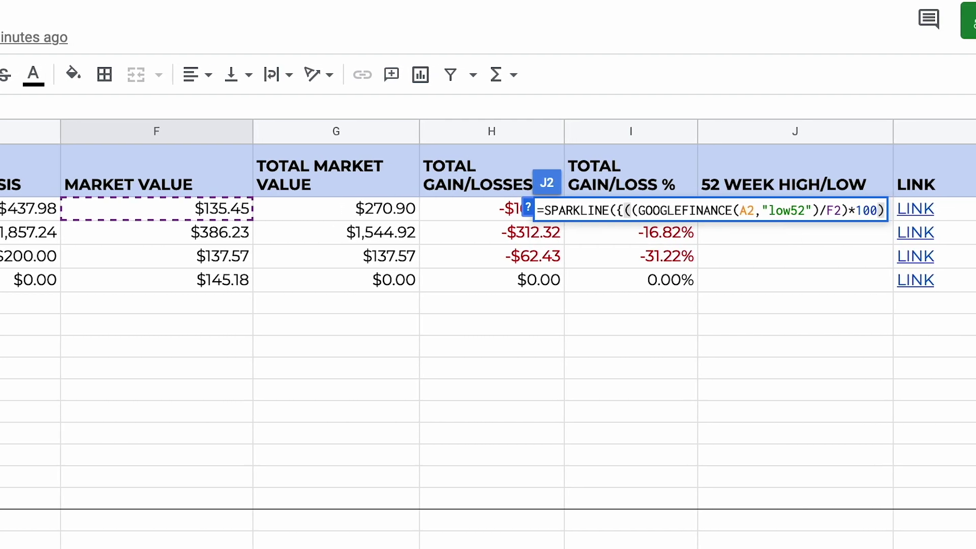
type("-100")
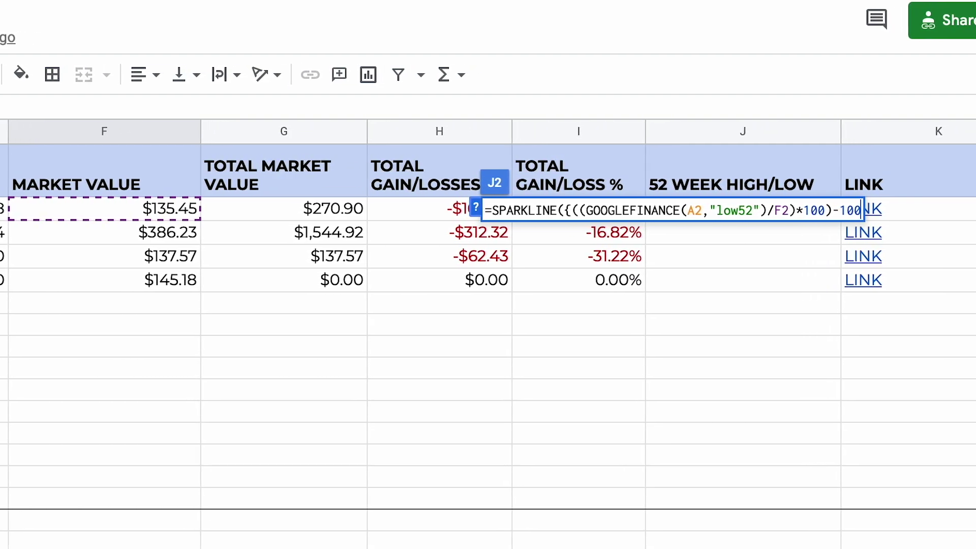
Add the 52-week high lookup as the second array value in the J2 formula: ((GOOGLEFINANCE(A2,"high52").
type(", ")
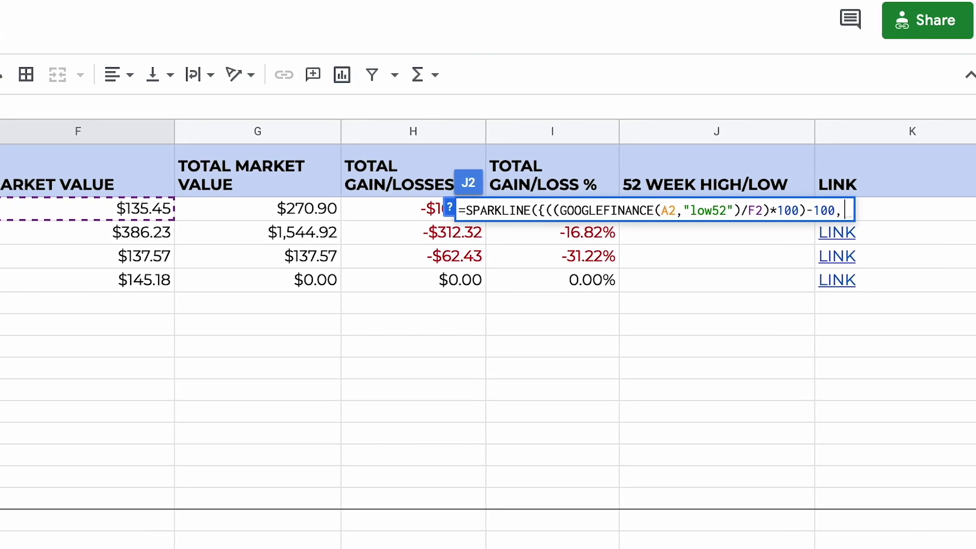
type("((")
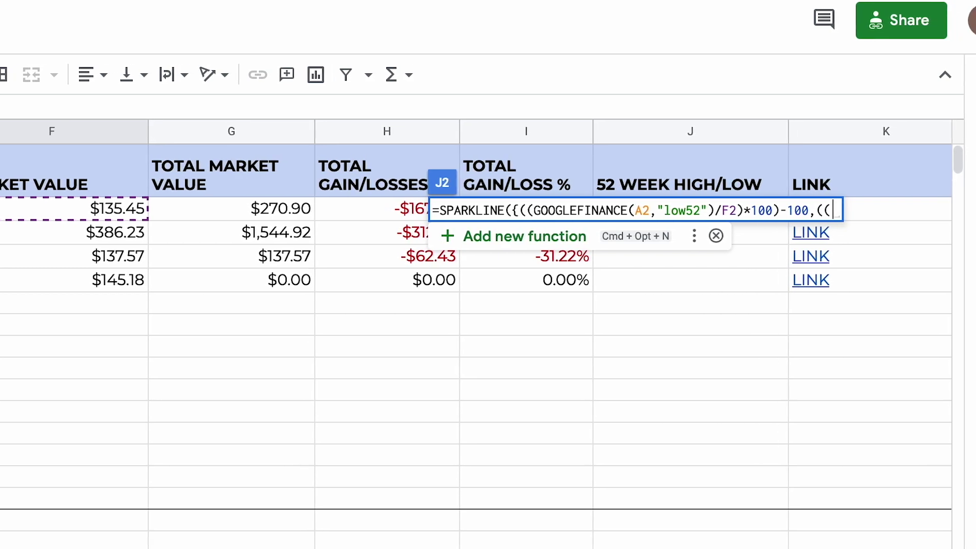
type("GOOGLE")
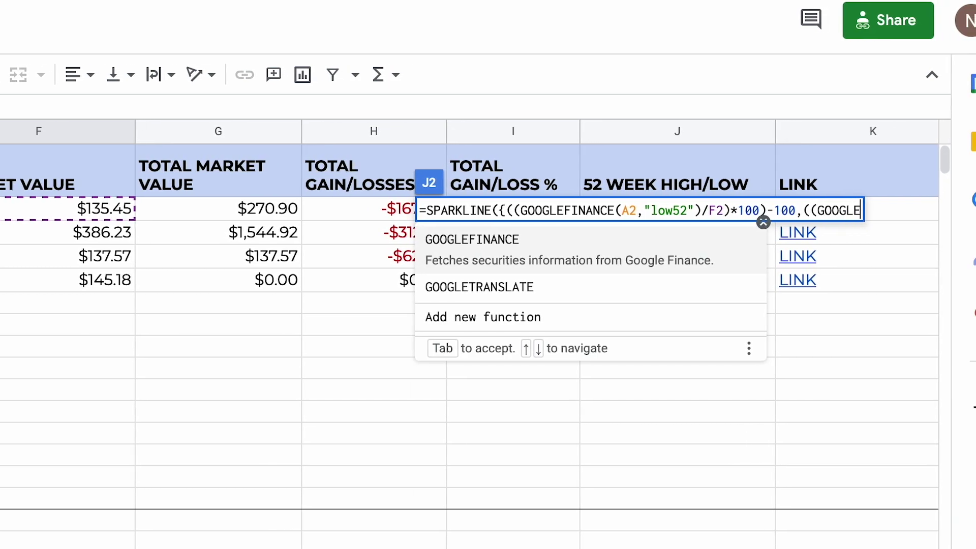
type("FINANCE")
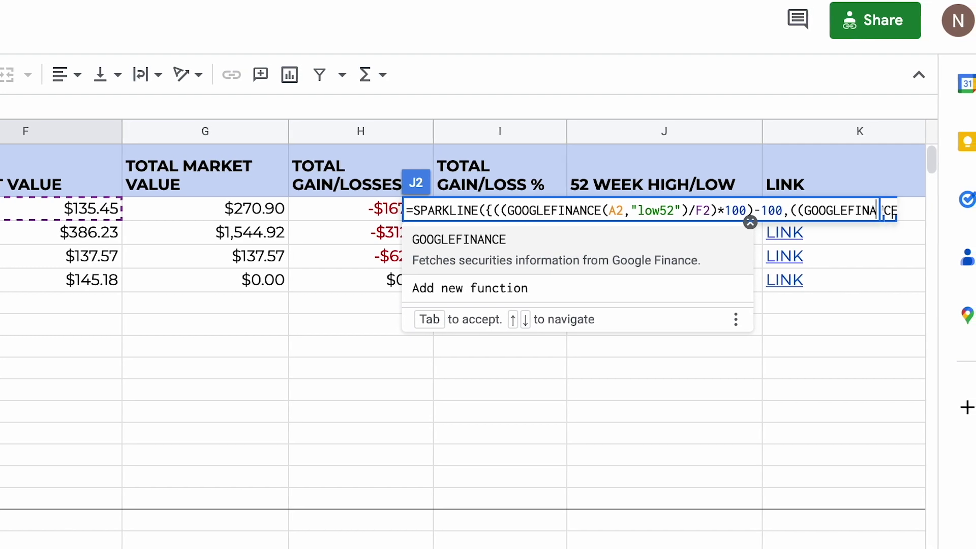
type("(")
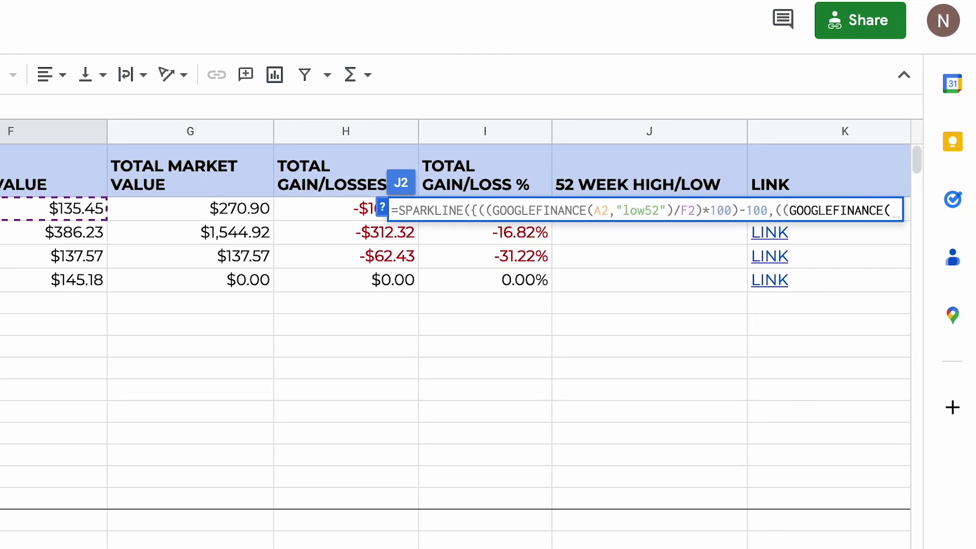
type("A2, ")
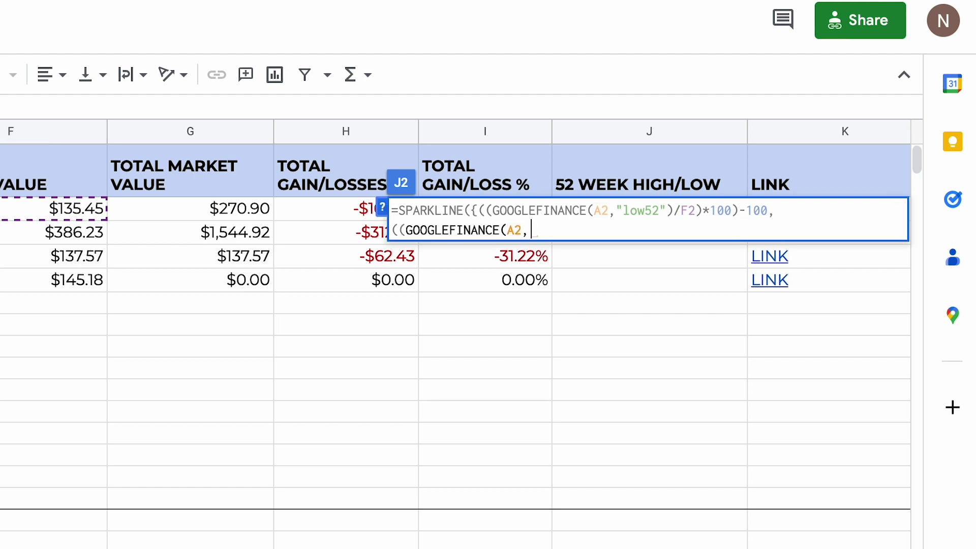
type("\"\"")
key("Left")
type("high52")
key("Right")
type(")")
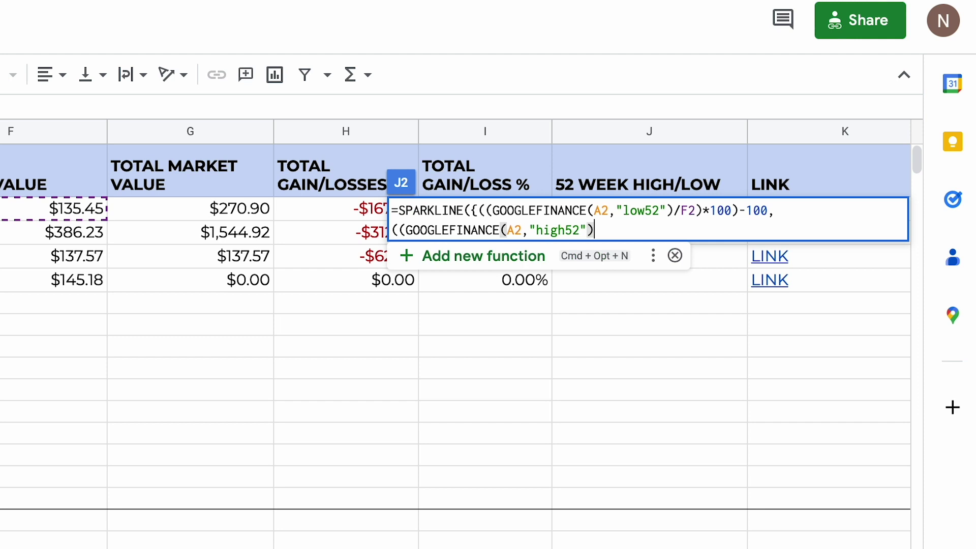
Convert the high52 value to a percentage difference from the market value with /F2)*100)-100 and close the data array.
type("/")
left_click(59, 209)
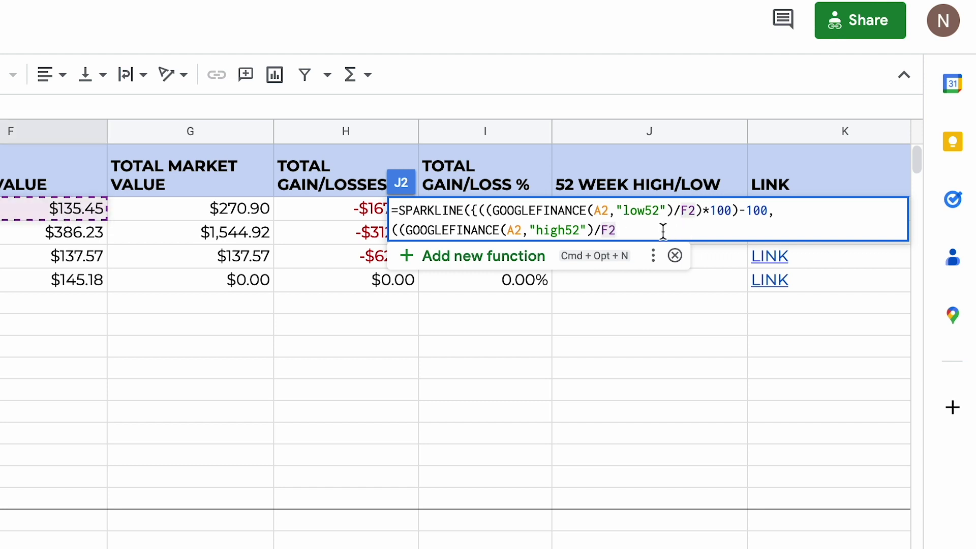
type(")*100")
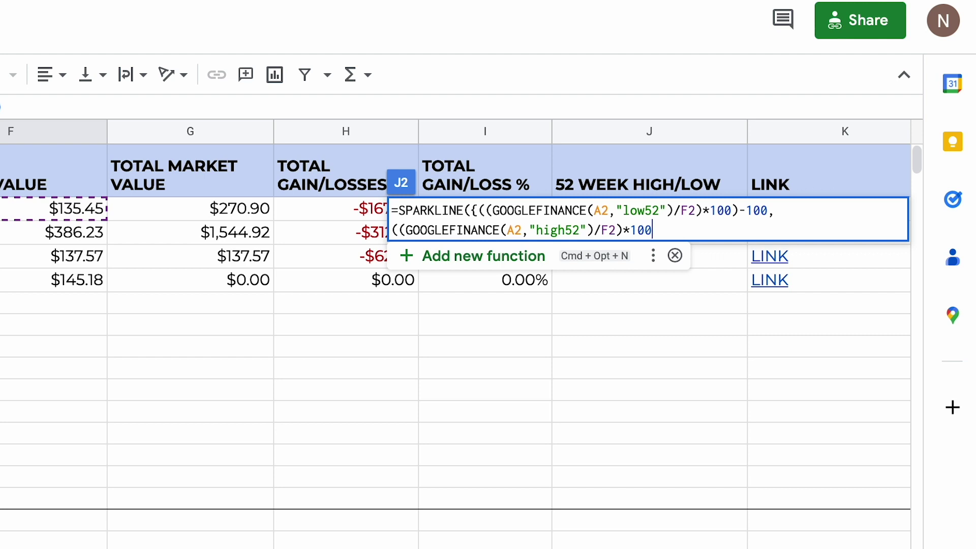
type(")-100")
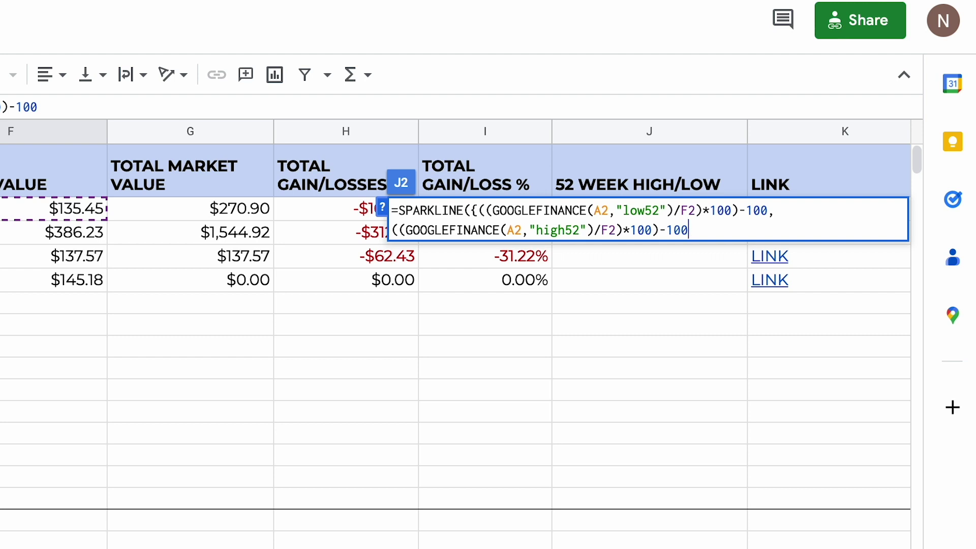
type("}")
Open the sparkline options array and set "charttype" to "bar" and "rtl" to false.
type("{")
type("\"\"")
type("chart")
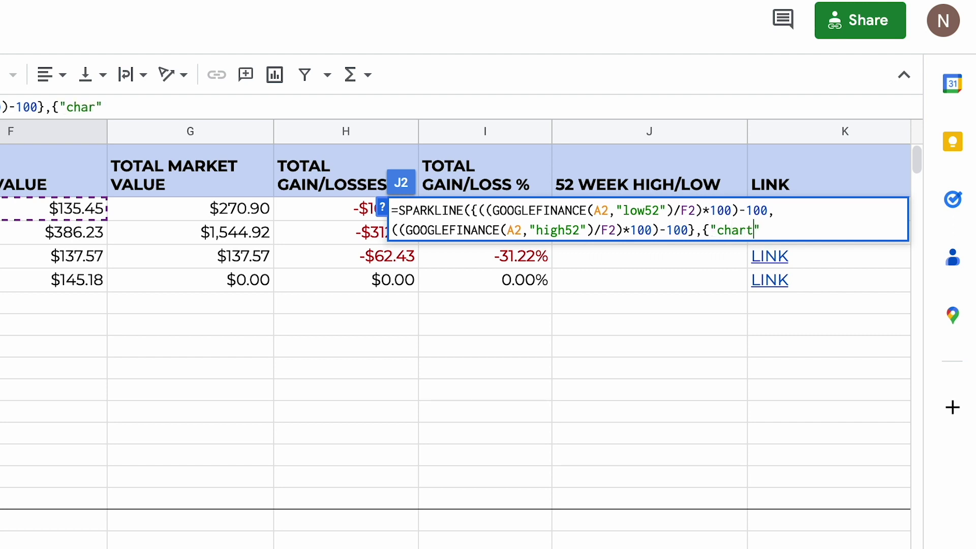
type("y")
key("BackSpace")
type("type\"")
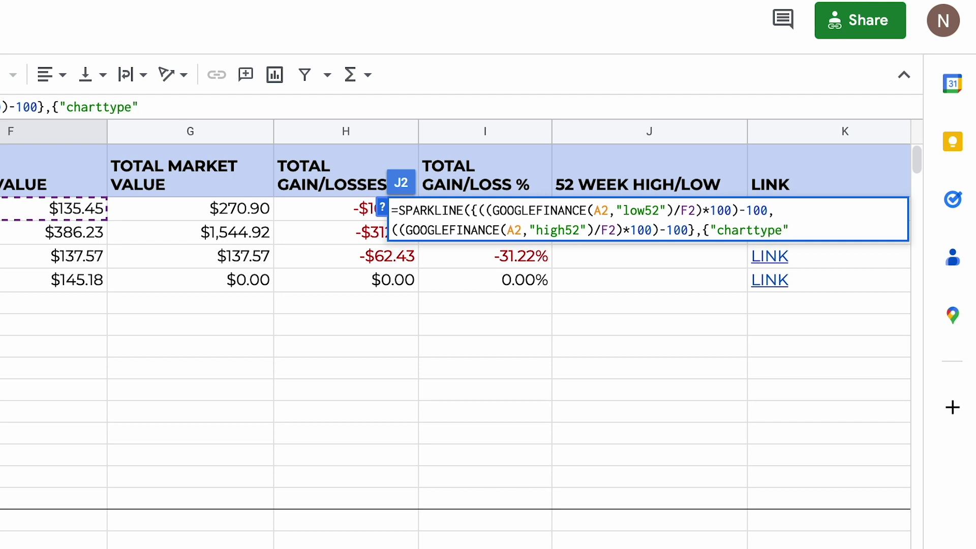
type(", \"bar")
type("\"")
type("; \"rtl\"")
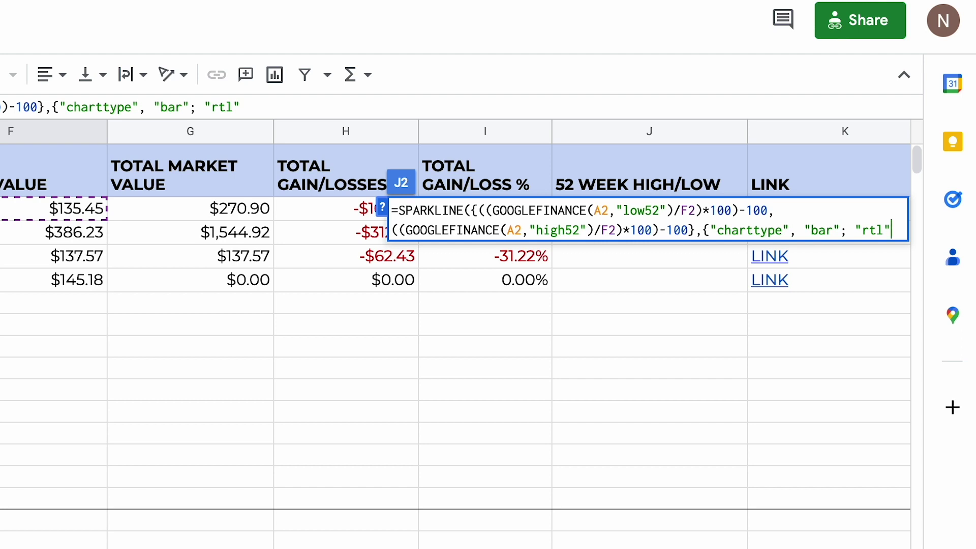
type(", false")
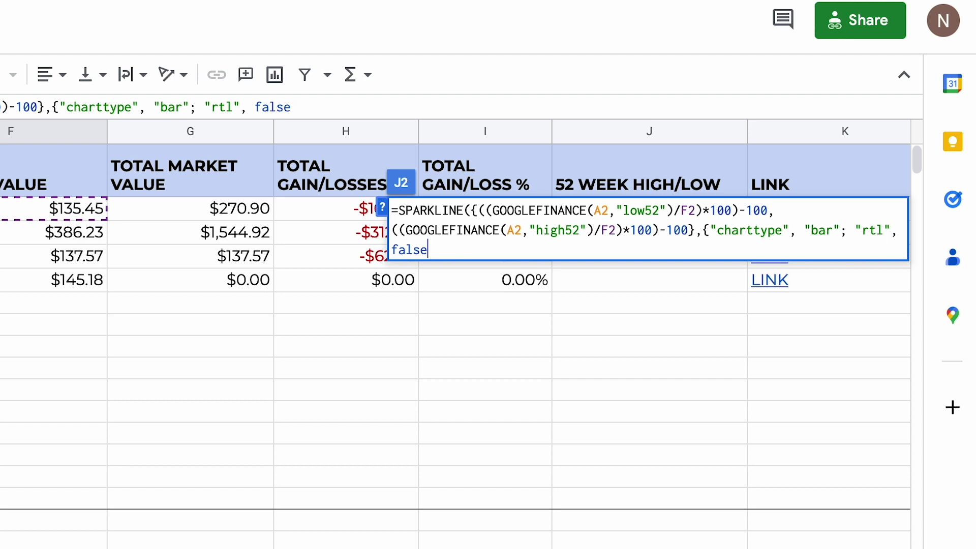
Add the "color1" option to the sparkline with the value "#A3BCD7".
type("; \"\"")
key("Left")
type("color1\"")
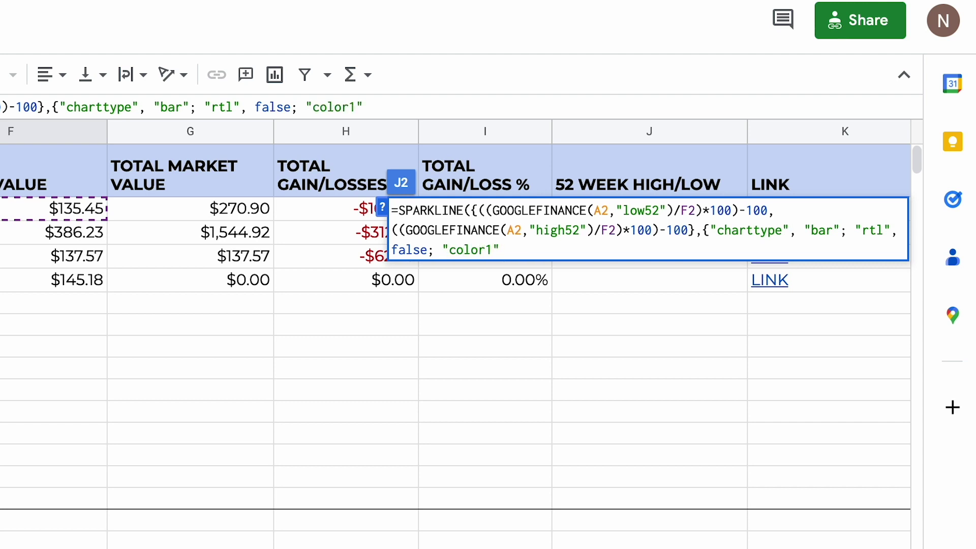
type(", \"\"")
key("Left")
type("#A3BCD7")
key("Right")
Set the sparkline's "color2" option to "white", close and enter the formula, and reselect cell J2.
type("; \"color")
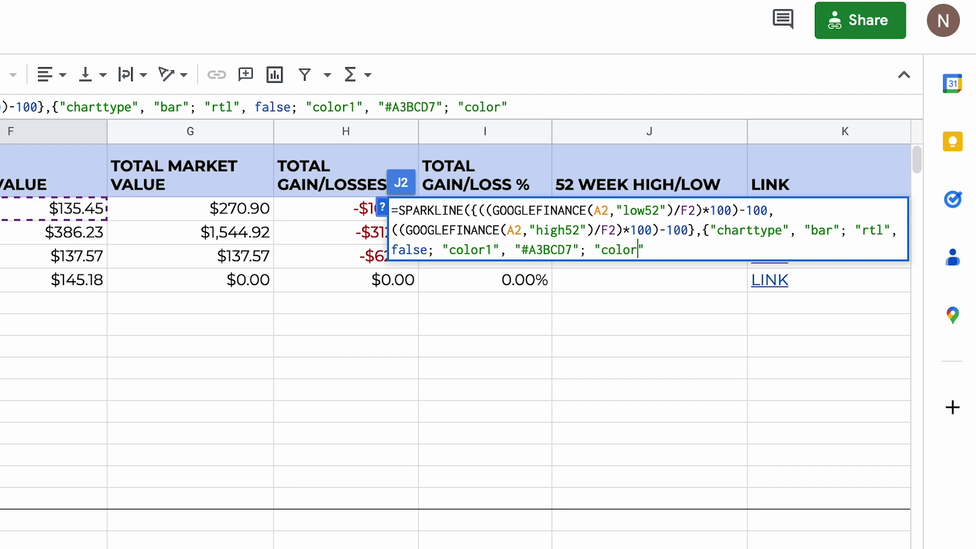
type("2")
key("Right")
type(", \"white")
key("Right")
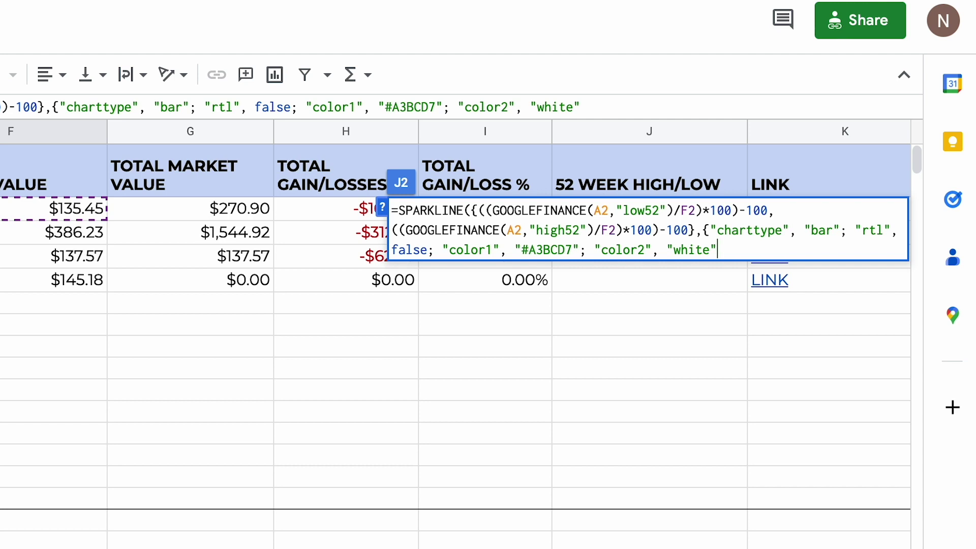
type("})")
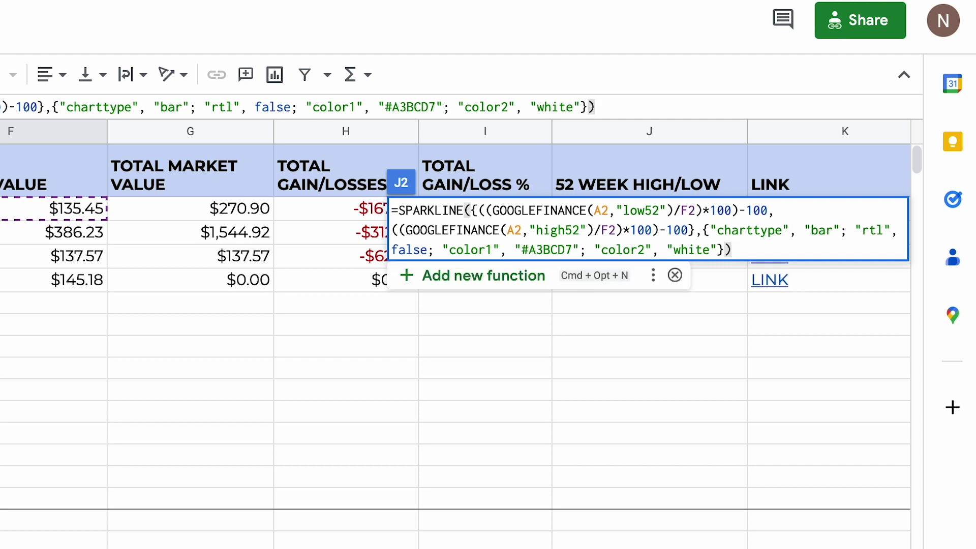
key("Return")
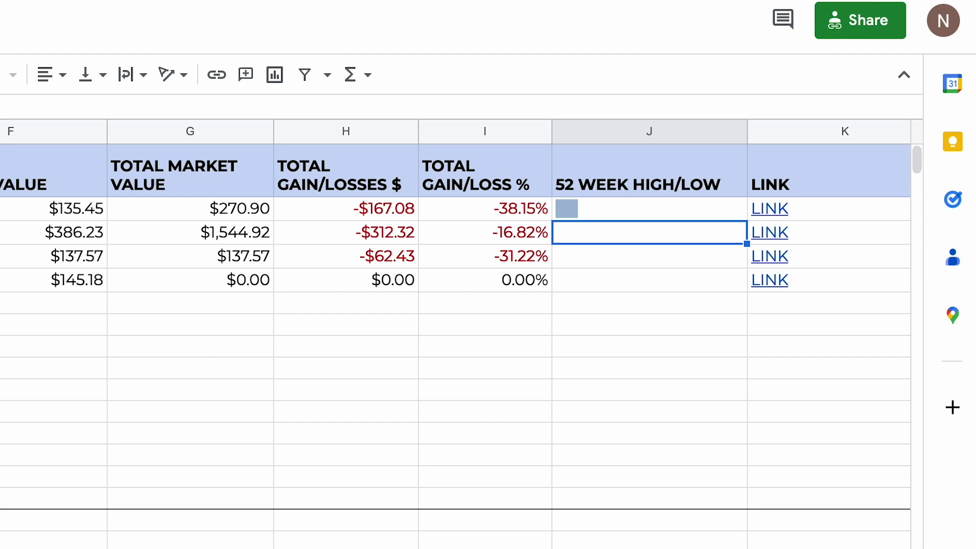
left_click(594, 211)
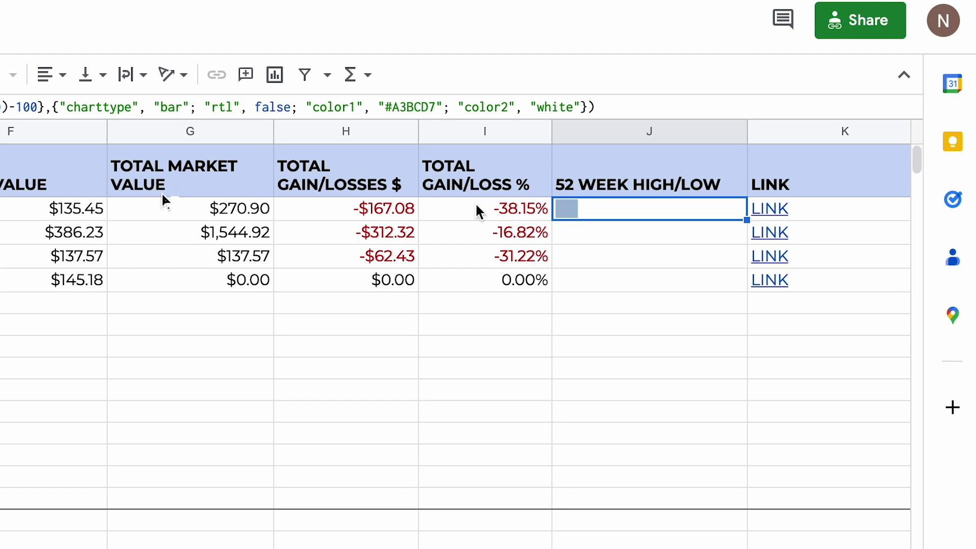
Temporarily set the market value in F2 to 129.04 to test the 52-week sparkline in J2.
left_click(83, 213)
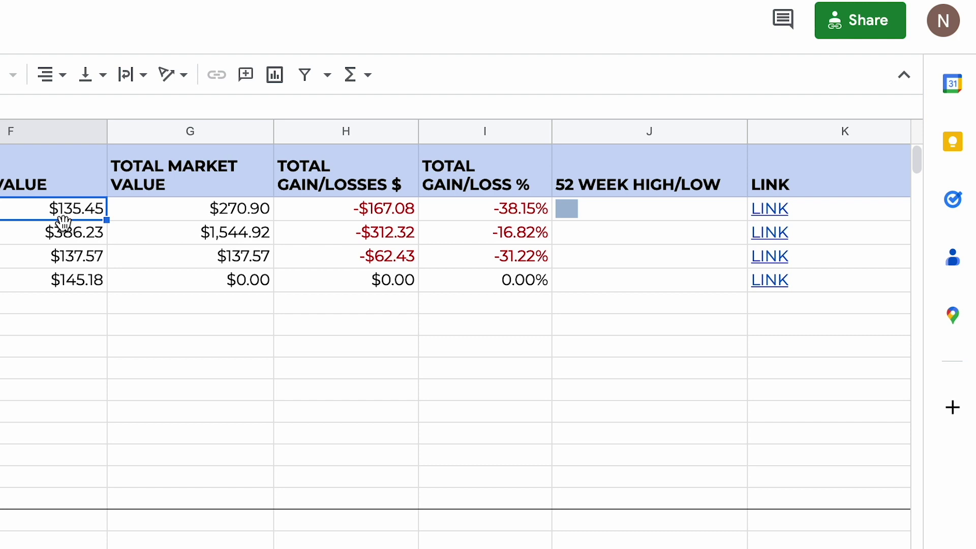
type("129.04")
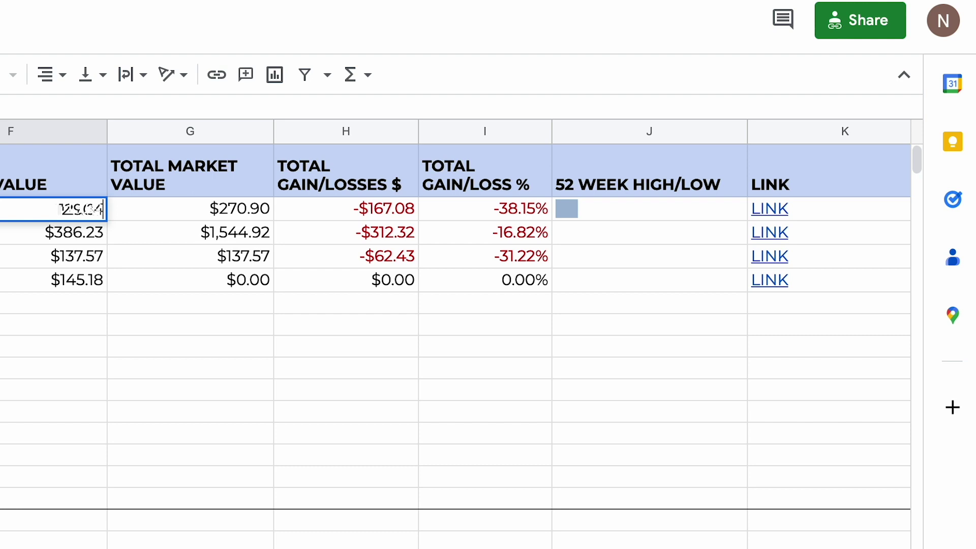
key("Return")
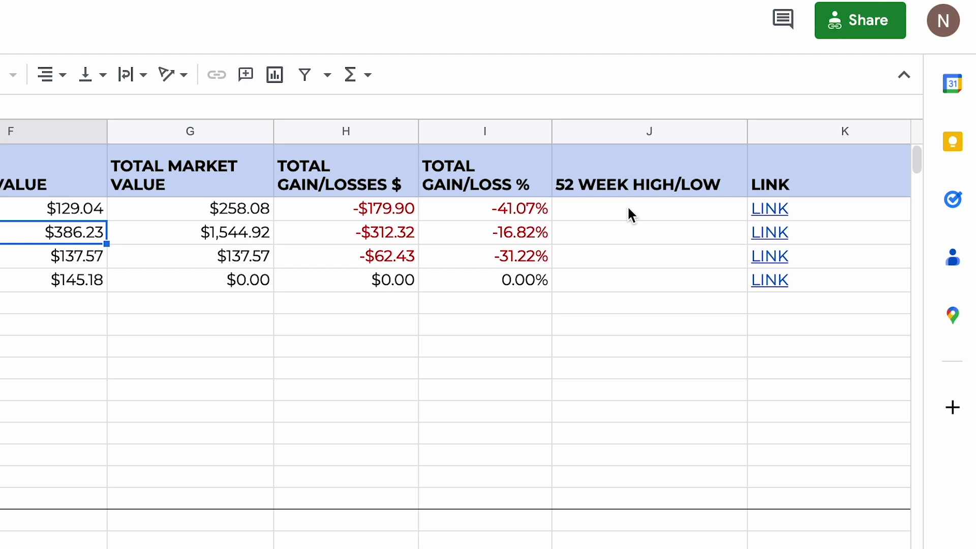
Test the sparkline with a market value of 180 in F2, and restore the cell's original market value.
left_click(62, 208)
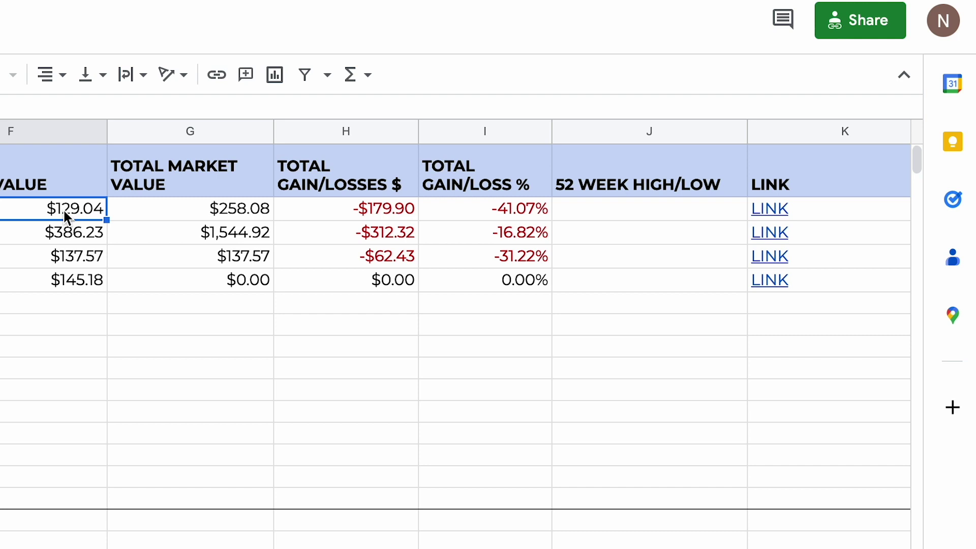
type("180")
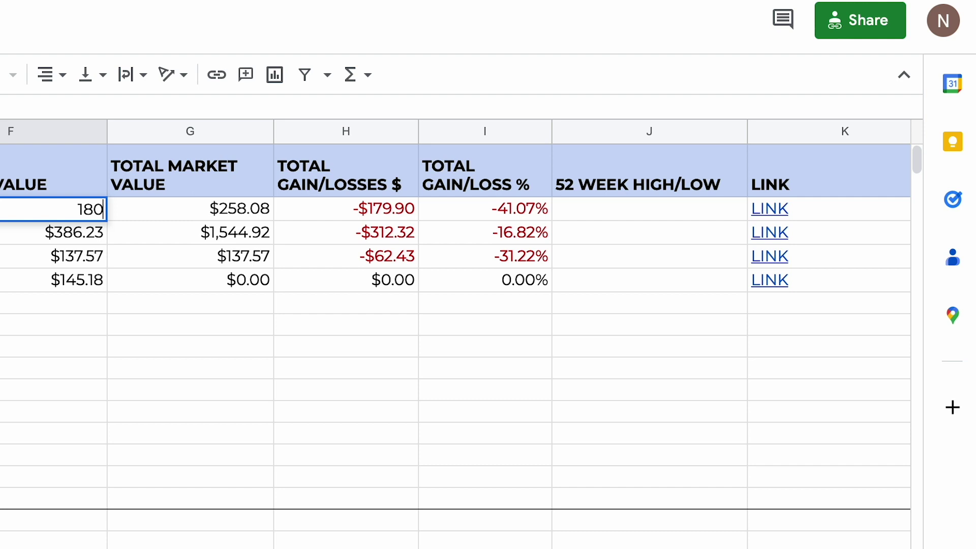
key("Return")
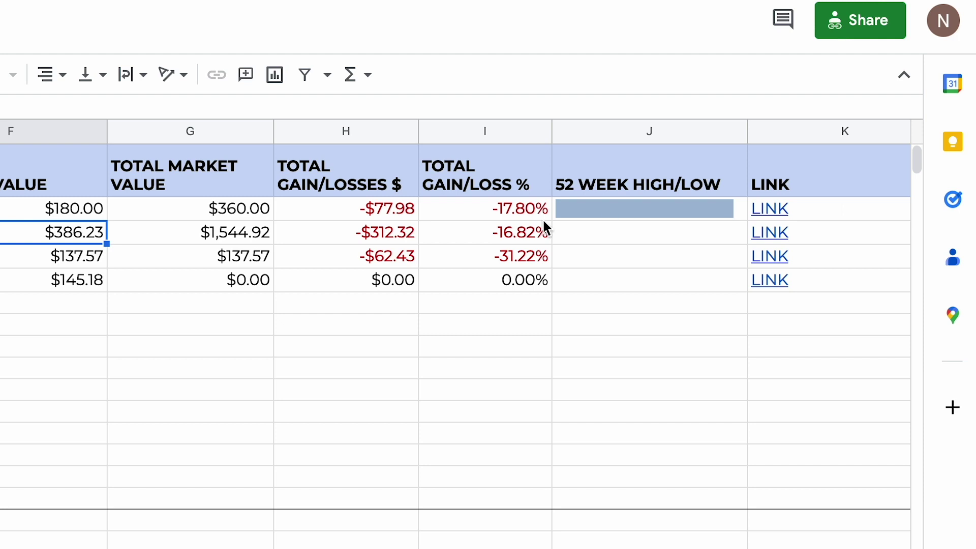
left_click(60, 204)
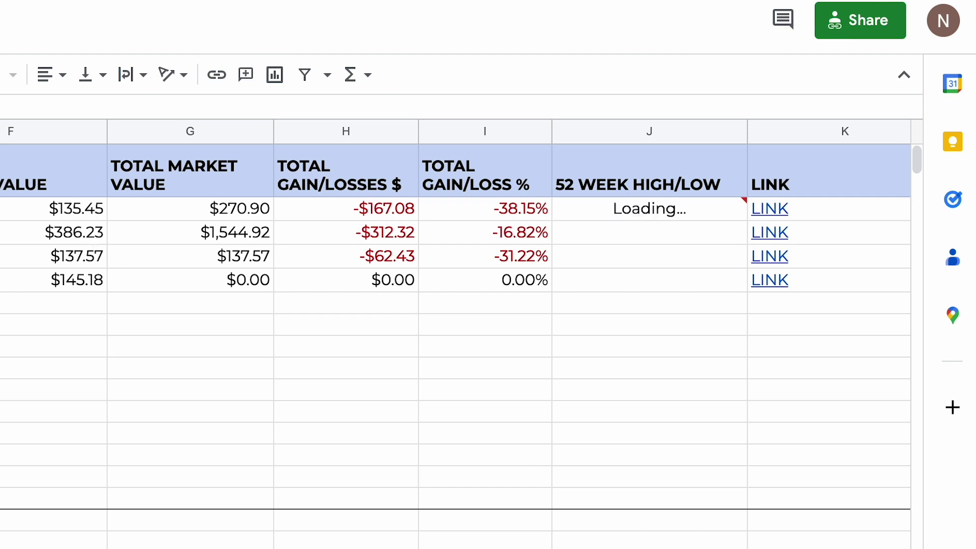
Fill the sparkline formula from J2 down through J5.
left_click(613, 218)
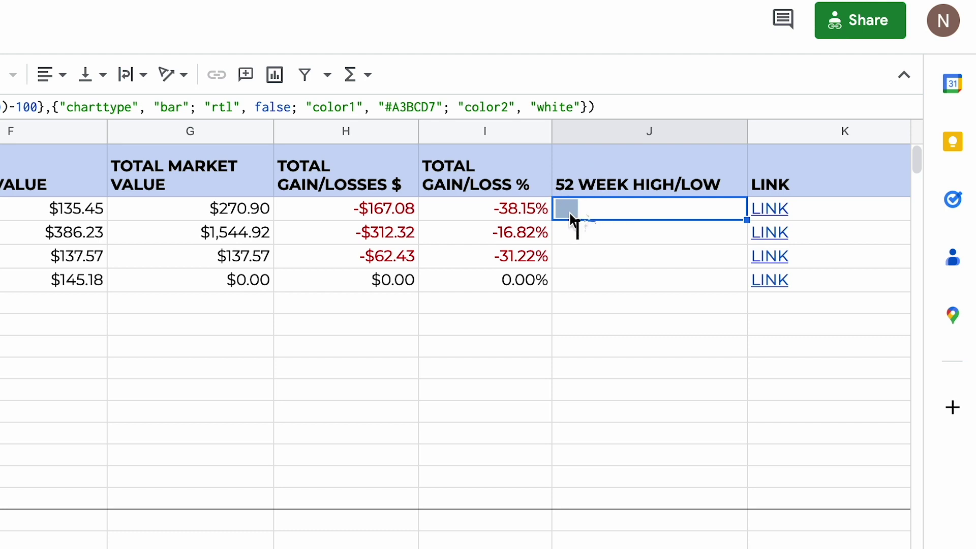
left_click_drag(745, 220, 746, 284)
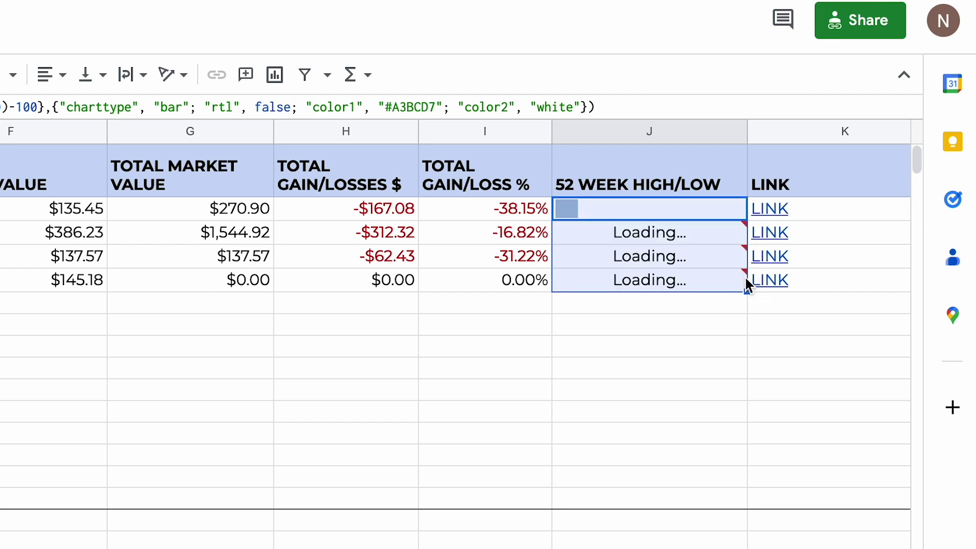
left_click(693, 320)
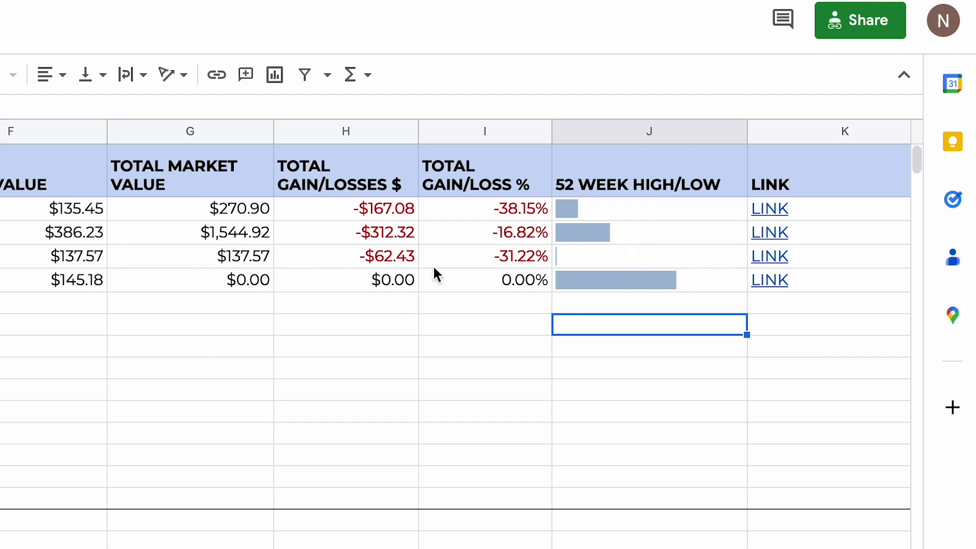
Copy the sparkline cell J2 and insert an empty column before LINK in the other portfolio sheet.
left_click(595, 208)
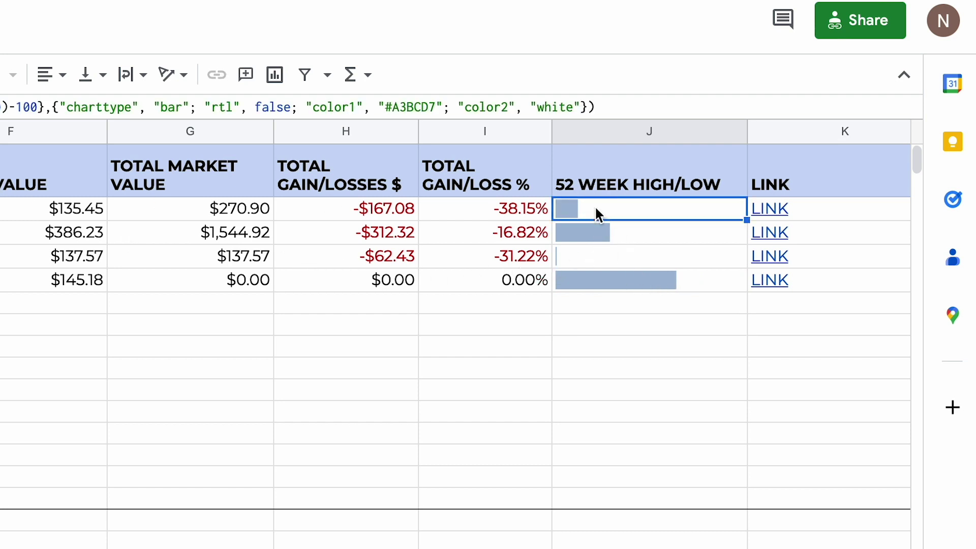
right_click(595, 211)
left_click(633, 260)
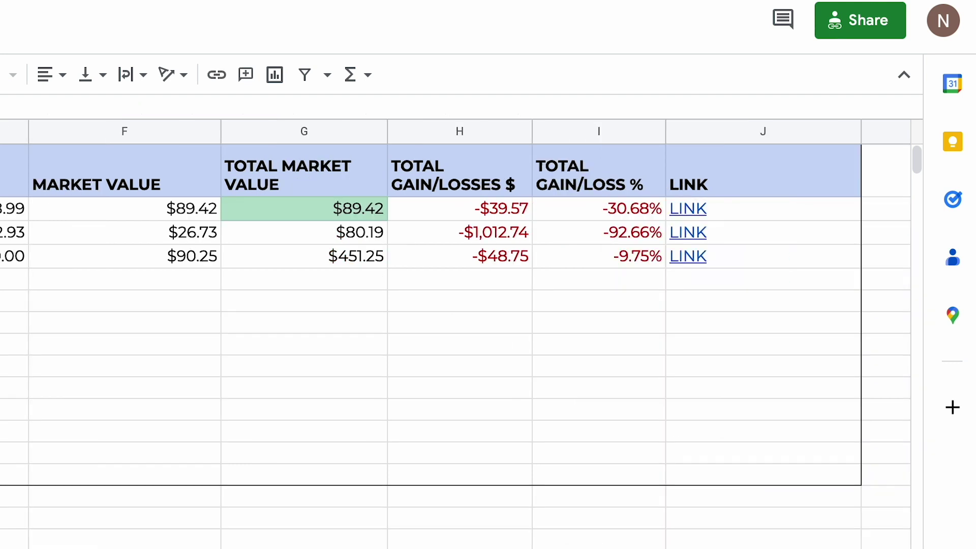
right_click(688, 130)
left_click(550, 305)
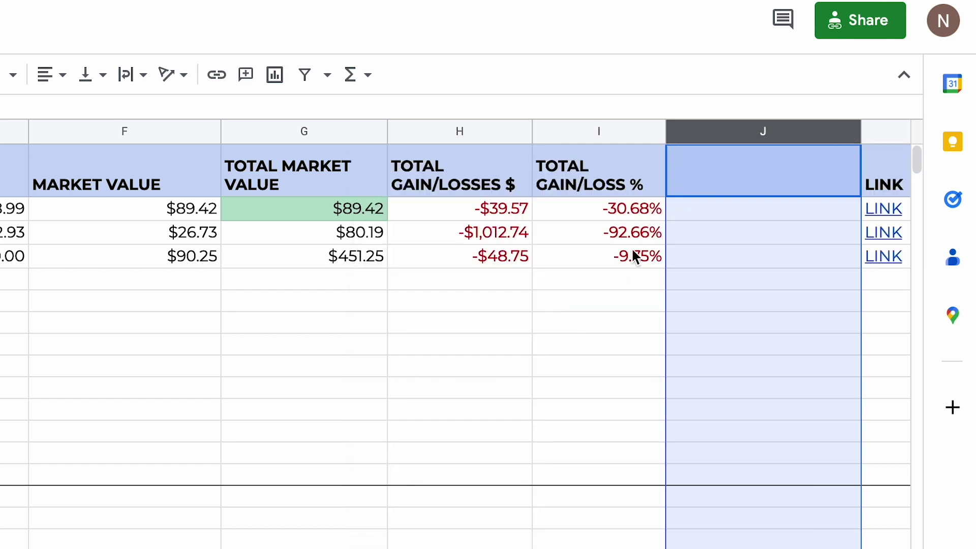
Paste the copied sparkline formula into J2 of the new column and fill it down through J4.
left_click(674, 214)
right_click(675, 215)
left_click(593, 305)
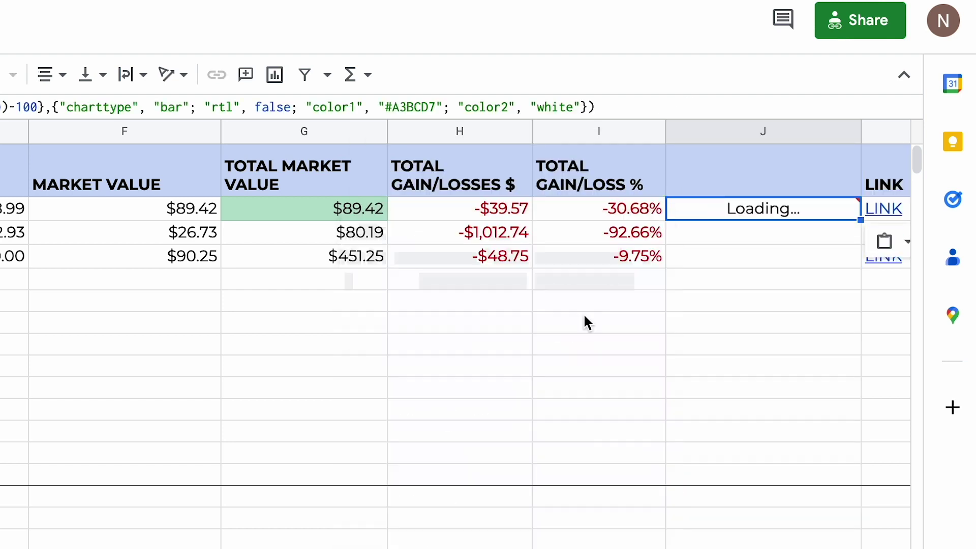
left_click_drag(859, 219, 858, 251)
Title the new column "52 WEEK HIGH/LOW" and narrow column J so the header wraps onto two lines.
left_click(780, 170)
type("52 WEEK HIGH/LOW")
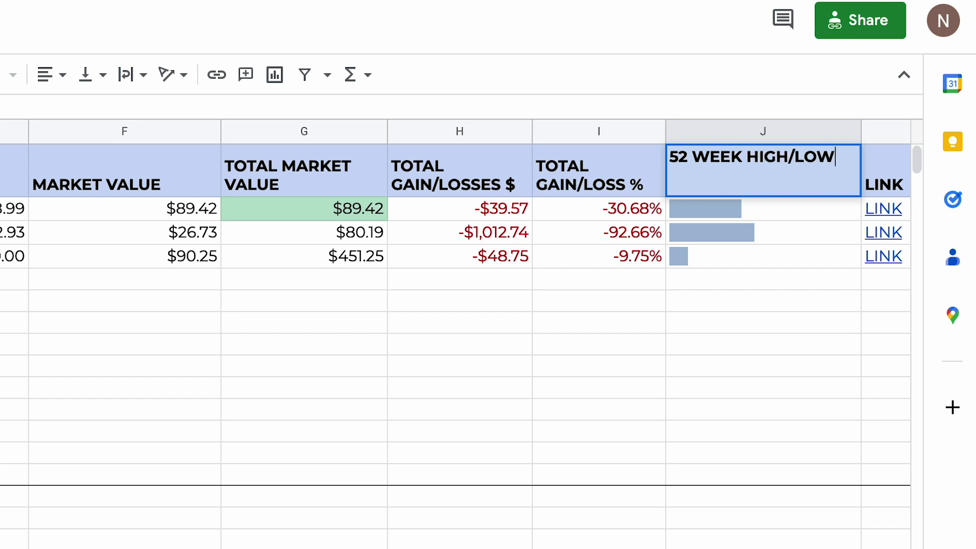
key("Return")
left_click_drag(863, 131, 821, 131)
left_click(745, 241)
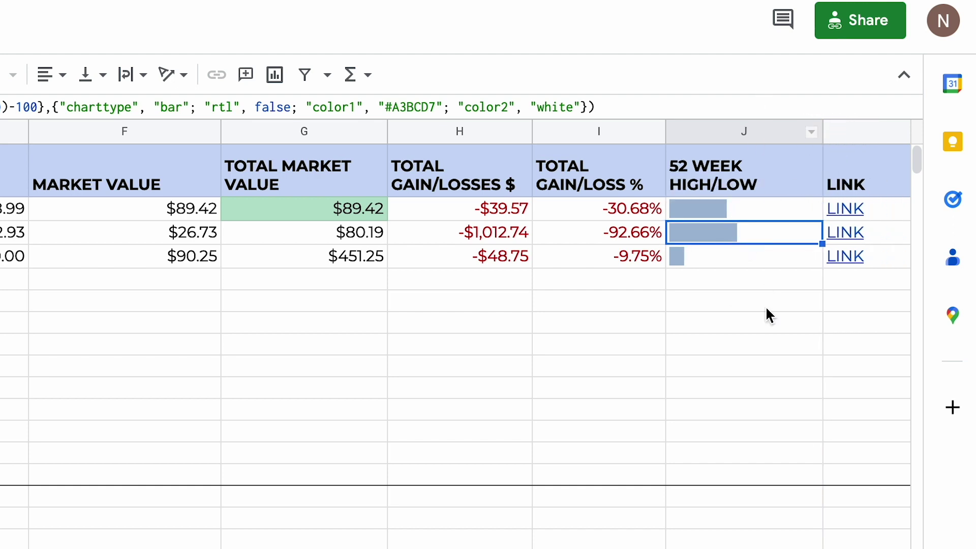
left_click(764, 322)
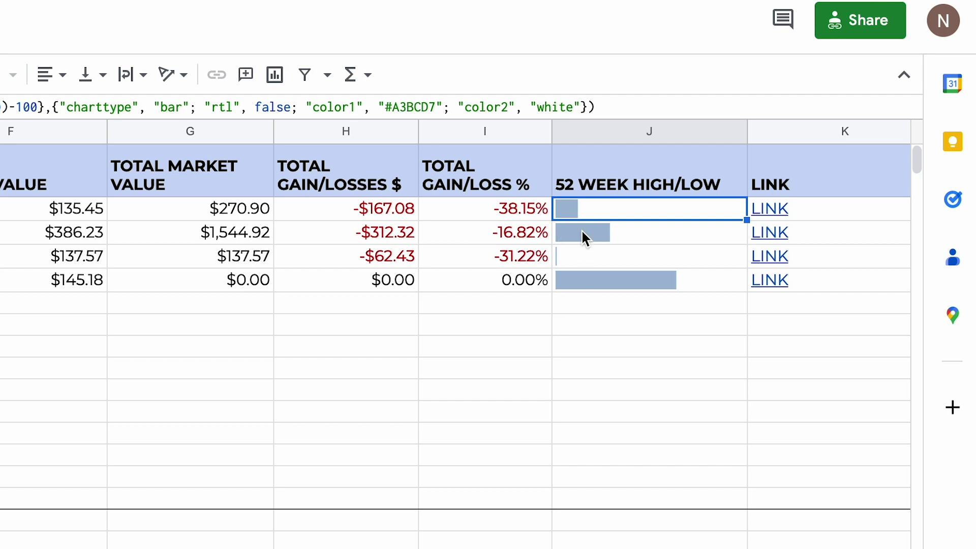
Back in the first portfolio sheet, cut the sparkline formula from J2 and replace it with =GOOGLEFINANCE(A2,"price").
left_click(678, 105)
key("ctrl+a")
key("ctrl+x")
type("=")
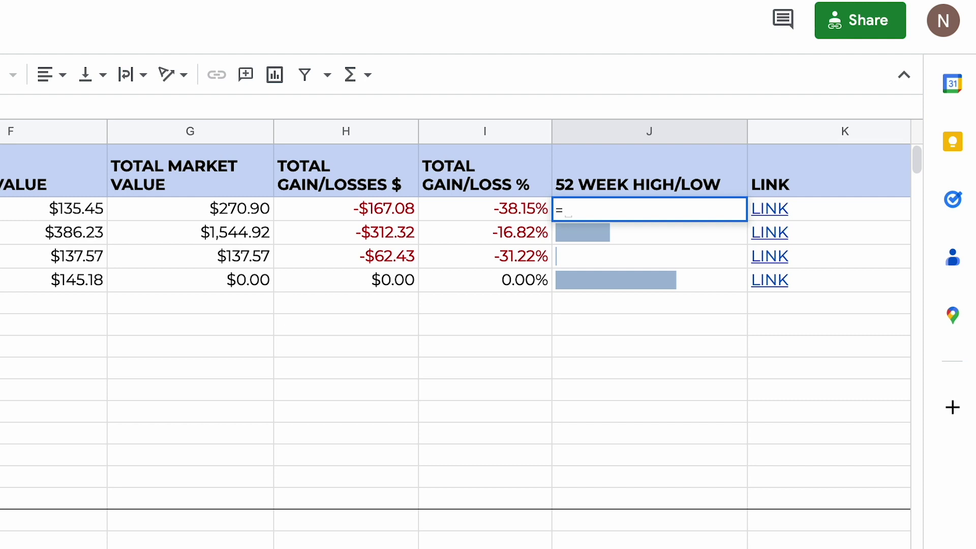
type("GOOGLEFINANCE(")
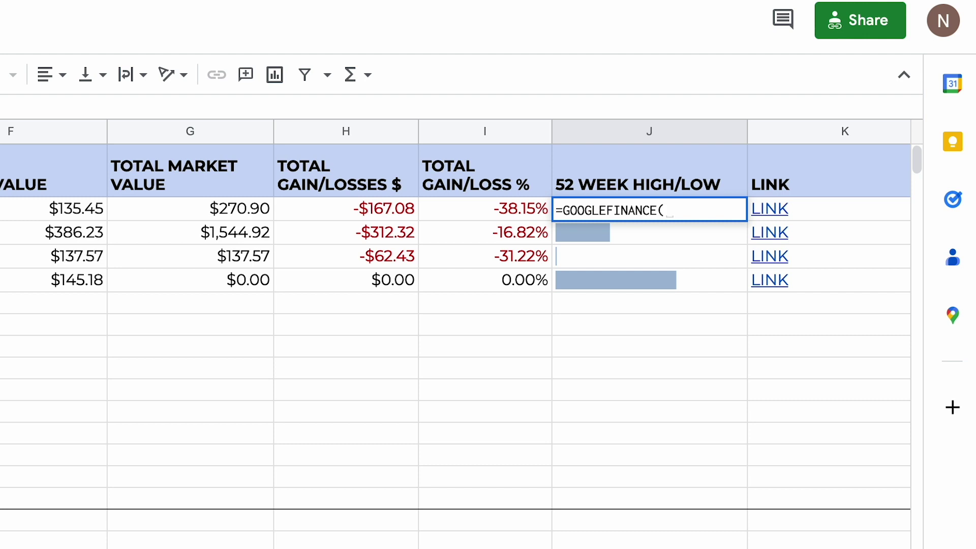
type("A2,\"price\"")
key("Return")
left_click(708, 204)
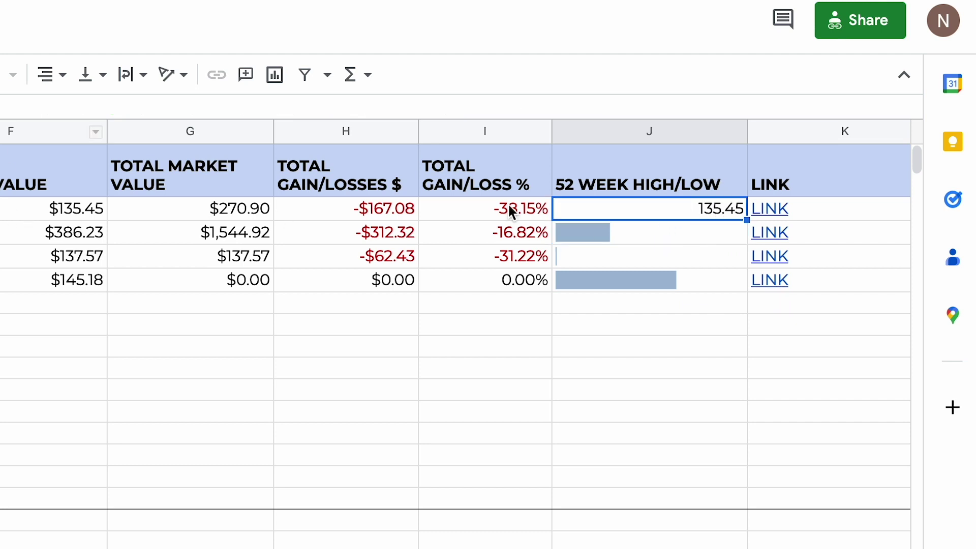
Replace the price formula in J2 with a reference to the market value, =F2.
left_click(651, 218)
key("Return")
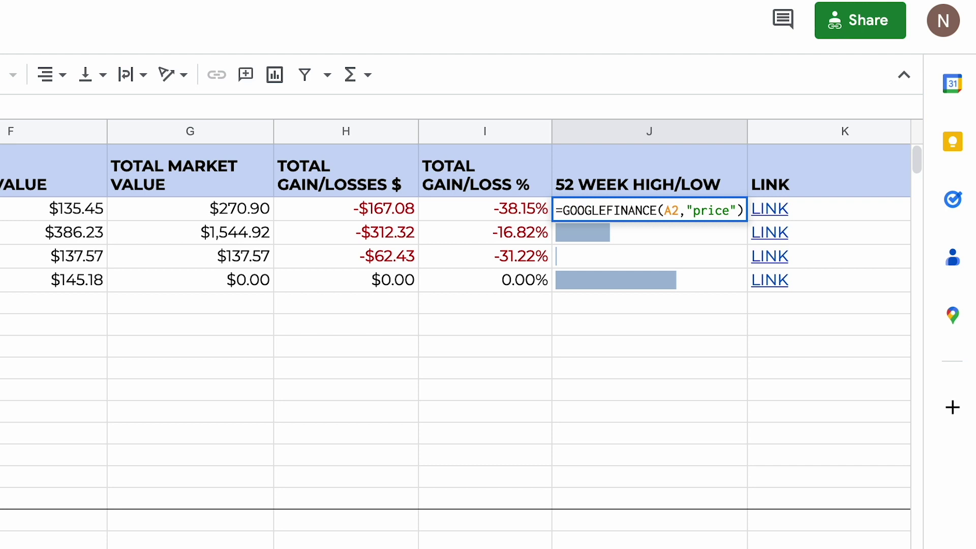
key("ctrl+a")
type("=")
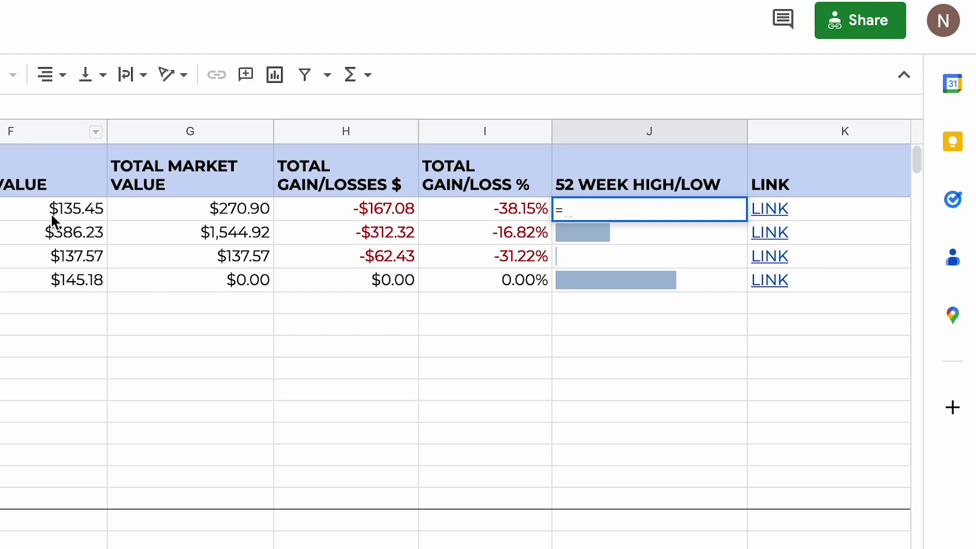
left_click(67, 212)
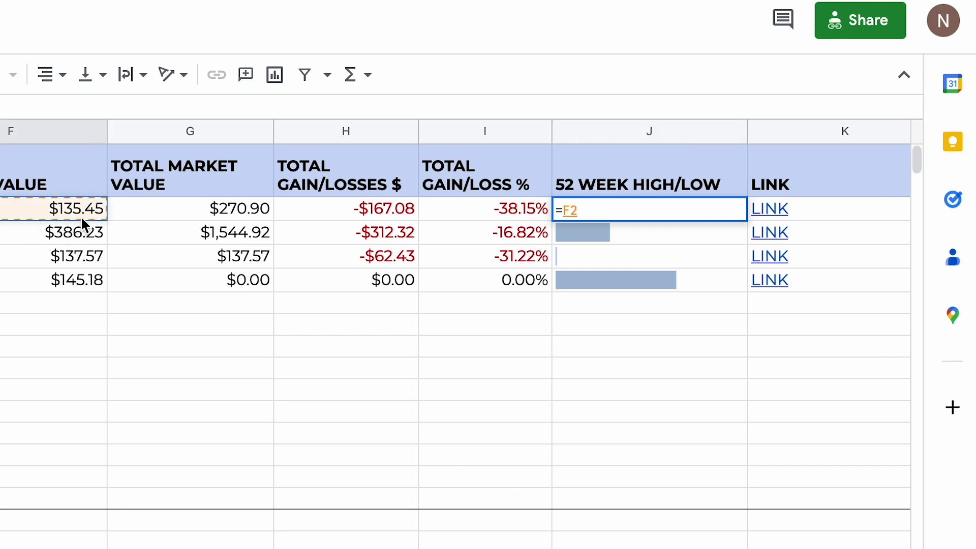
key("Return")
Extend J2's formula to subtract the 52-week low: =F2 - GOOGLEFINANCE(A2, "low52").
left_click(738, 211)
double_click(739, 209)
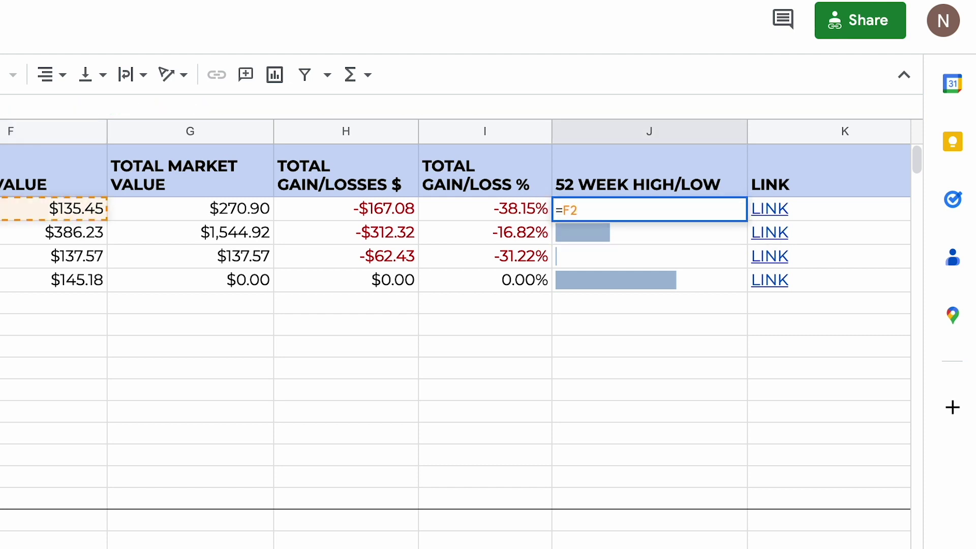
type("-")
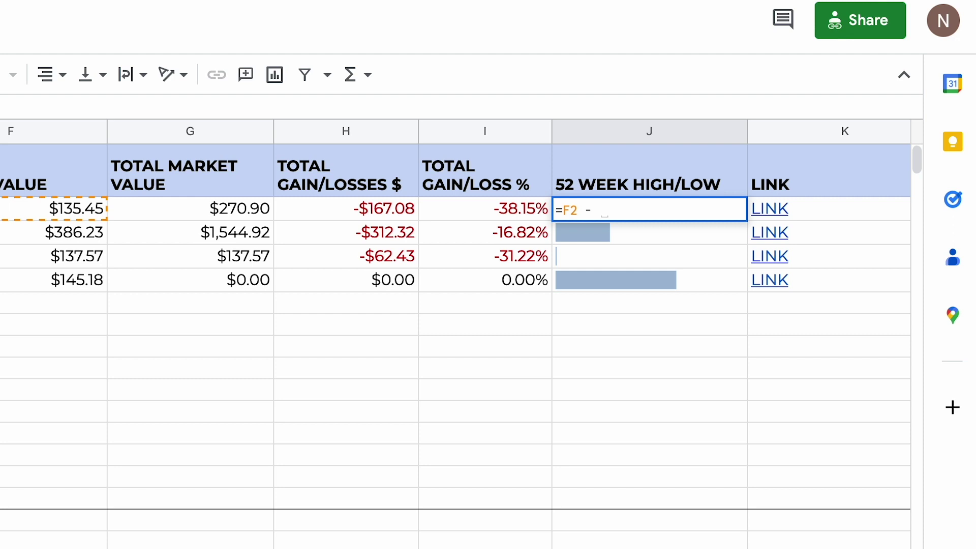
type("GOOGLEFINANCE(")
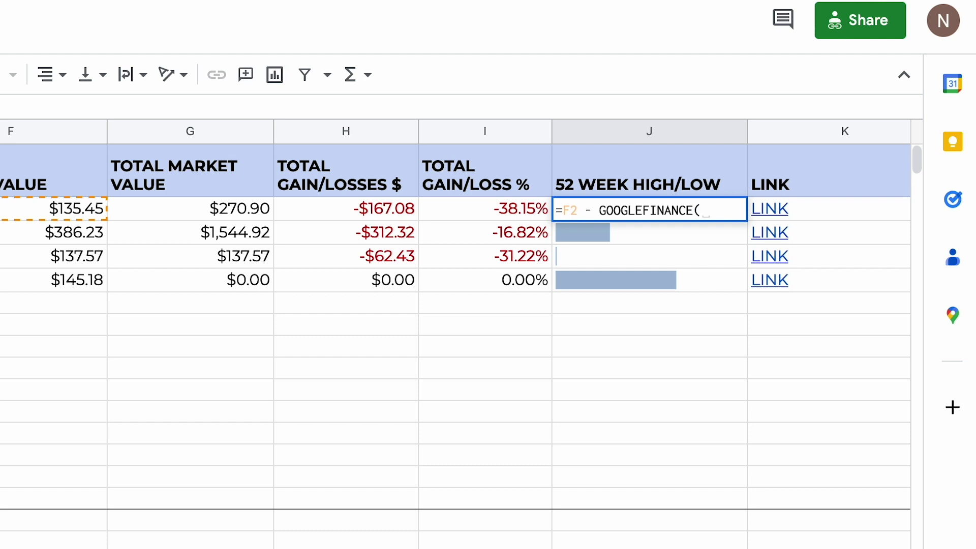
type("A2, \"low52")
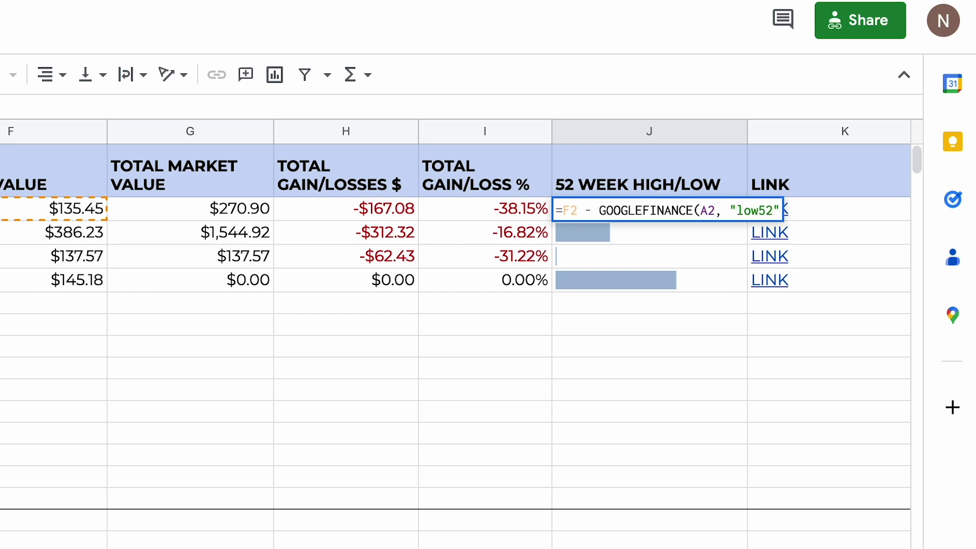
type(")")
key("Return")
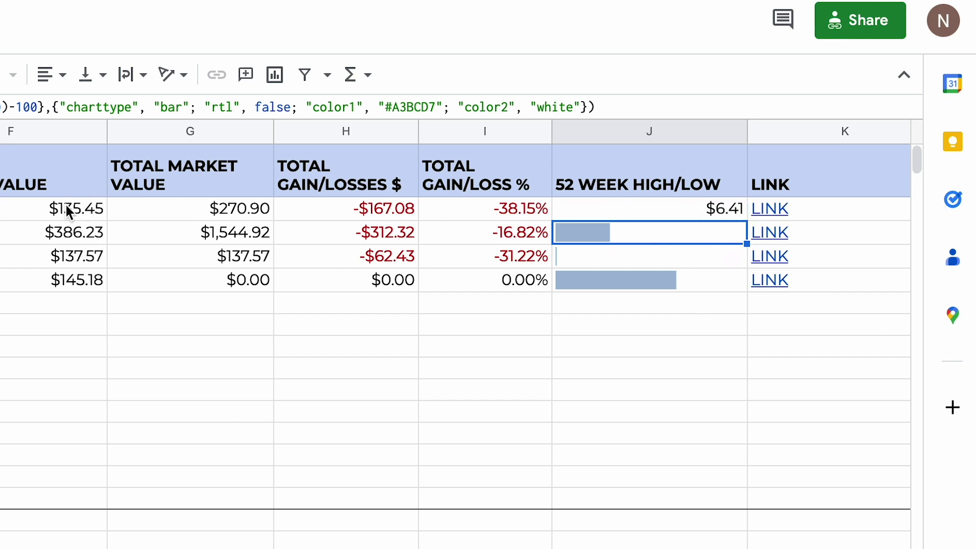
Group the subtraction in J2, multiply it by 100 and enclose the result: =( (F2 - GOOGLEFINANCE(A2, "low52"))*100 ).
left_click(590, 201)
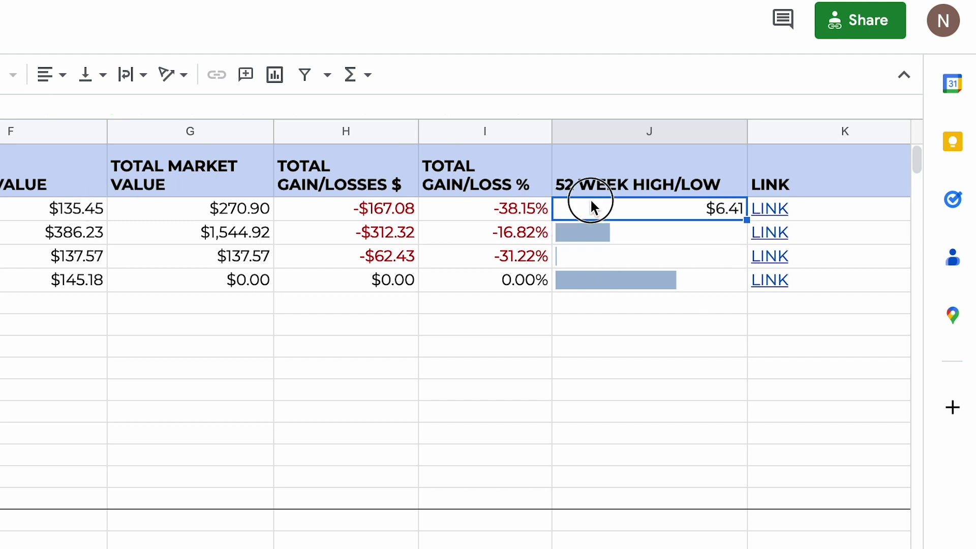
double_click(590, 206)
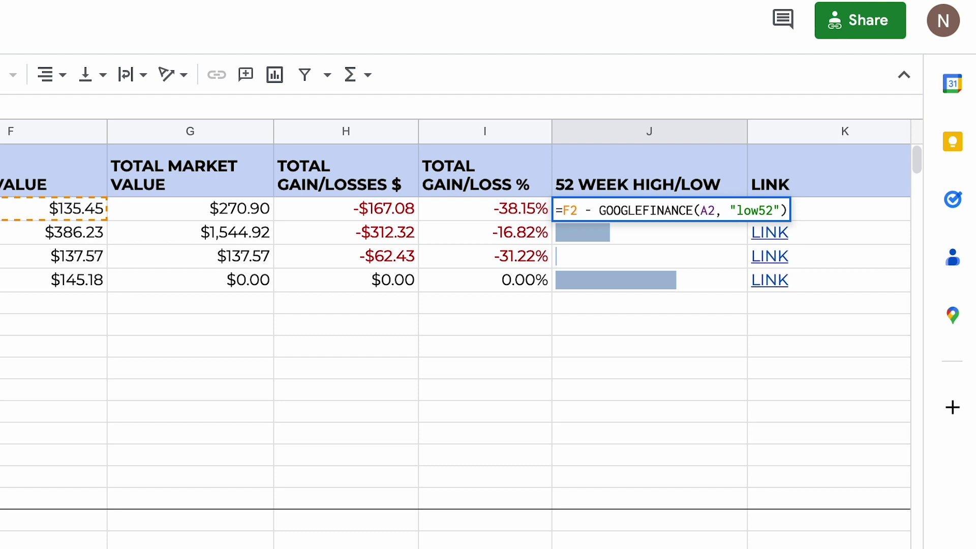
type(")")
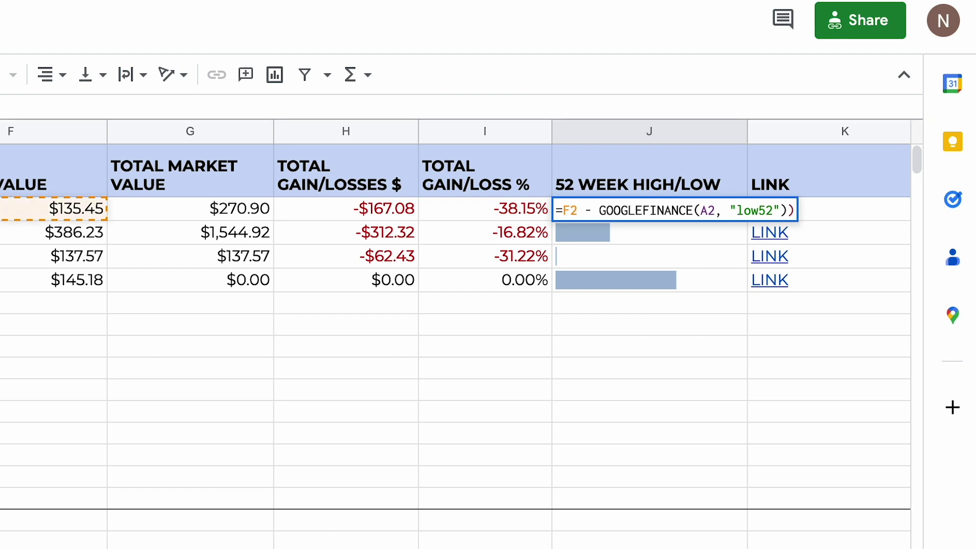
type("(")
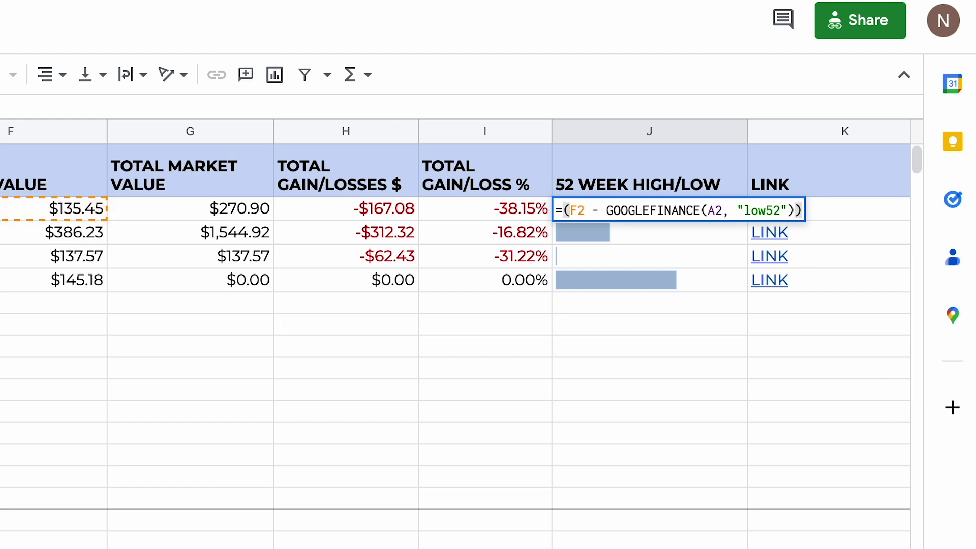
type("*100")
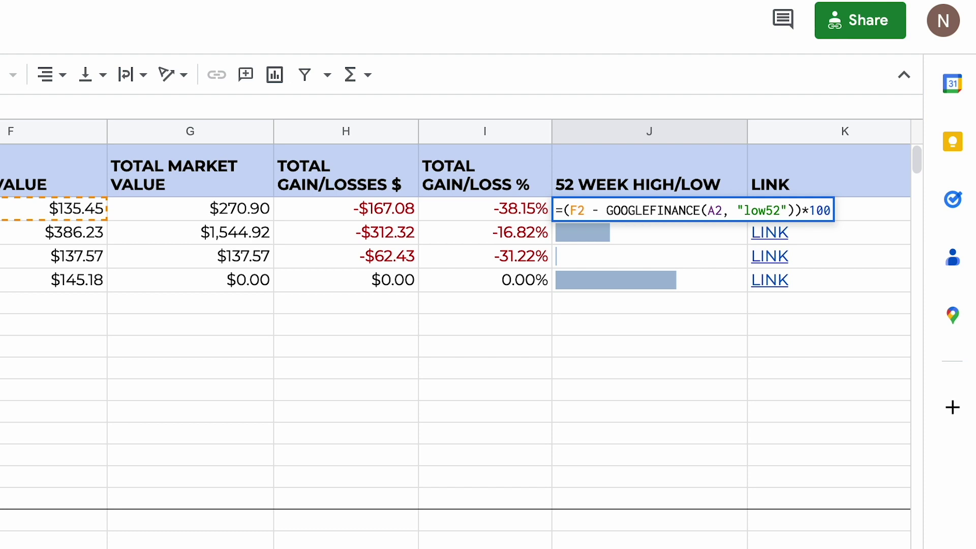
type(")")
type("(")
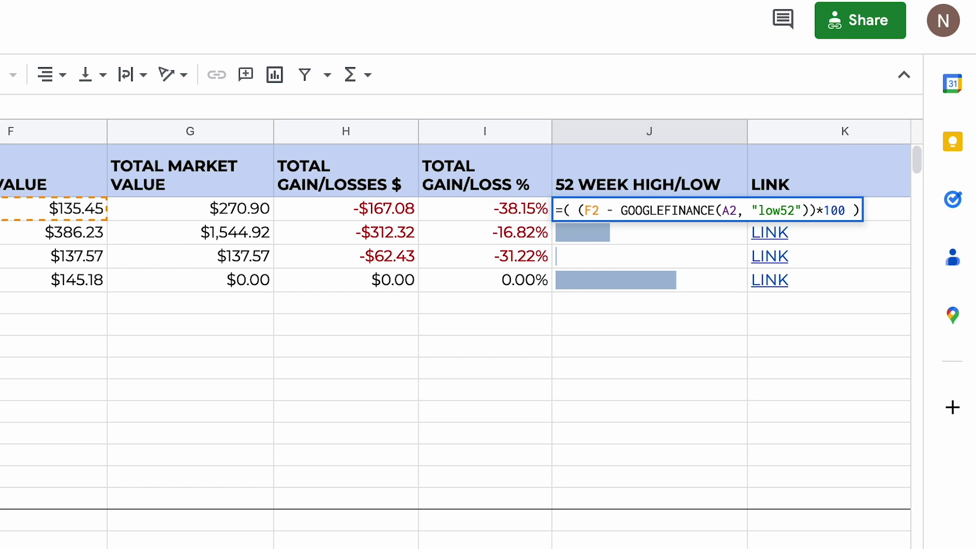
key("Return")
left_click(719, 209)
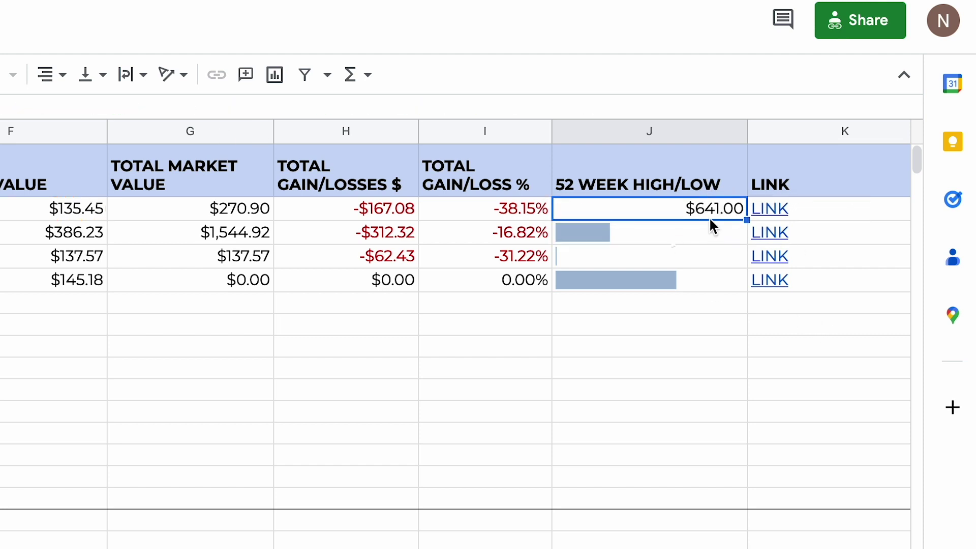
Extend J2's formula with a division by the 52-week high: / (GOOGLEFINANCE(A6, "high52")).
key("Return")
type("/ ")
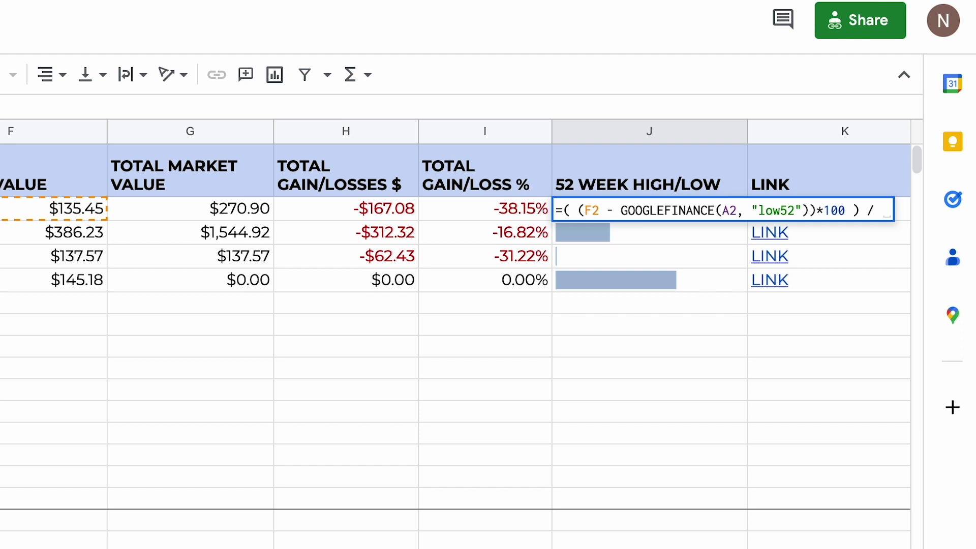
type("()")
type("GOOGLEFIN")
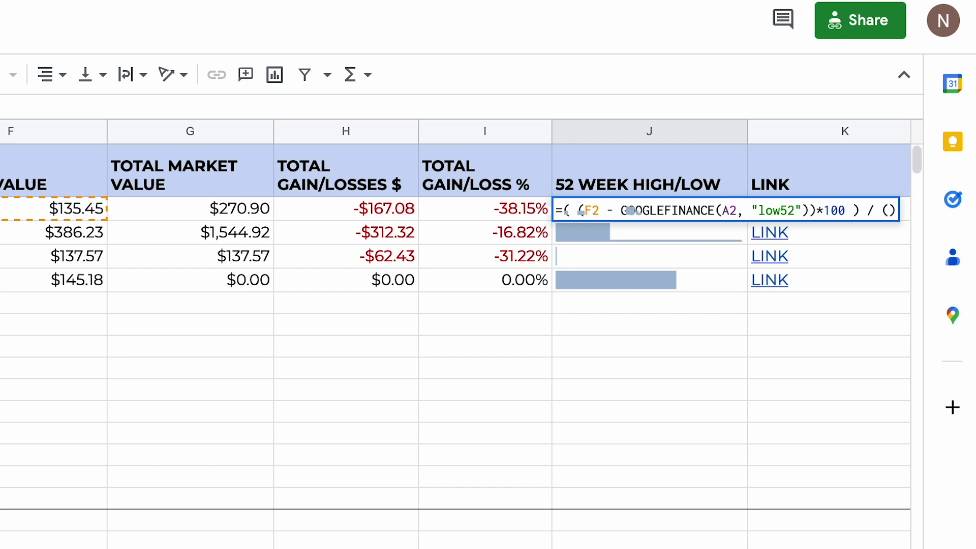
type("ANCE")
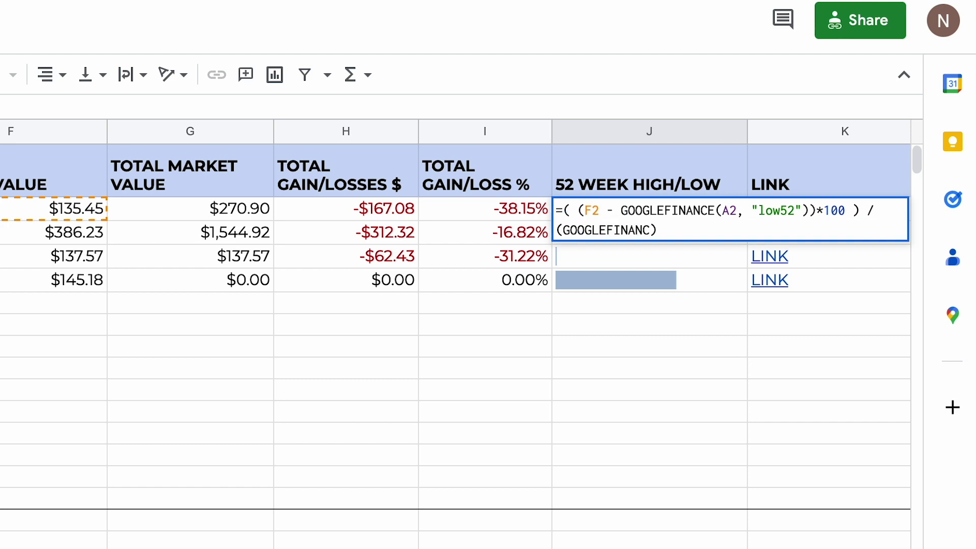
type("(A6, \"\"")
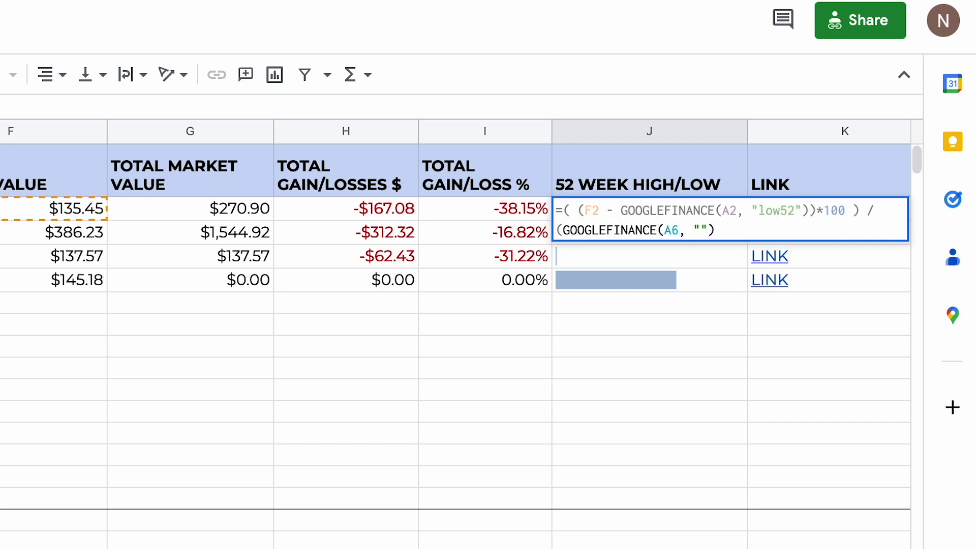
type("high52")
type(")")
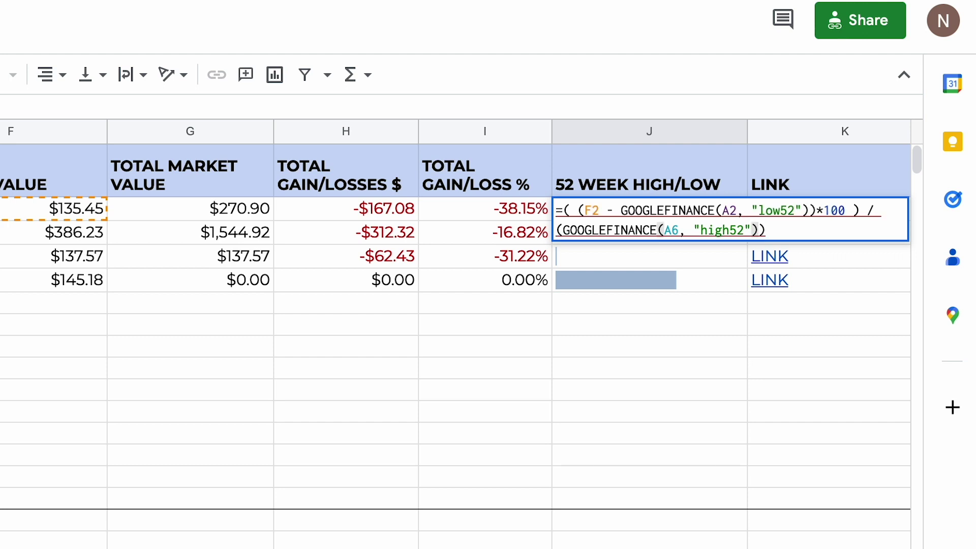
Subtract the 52-week low inside the divisor of J2's formula: - GOOGLEFINANCE(a6, "low52").
type(" - ")
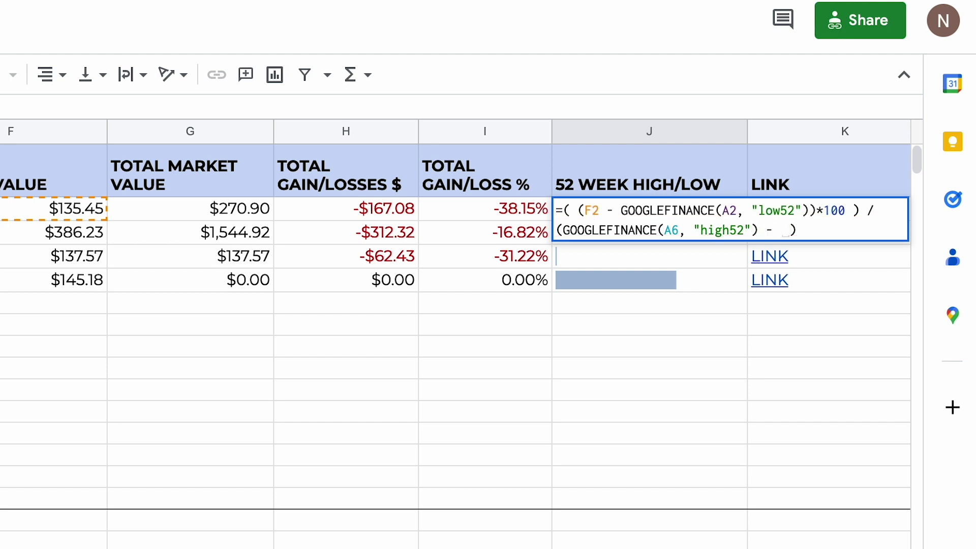
type("GOOGLEFIN")
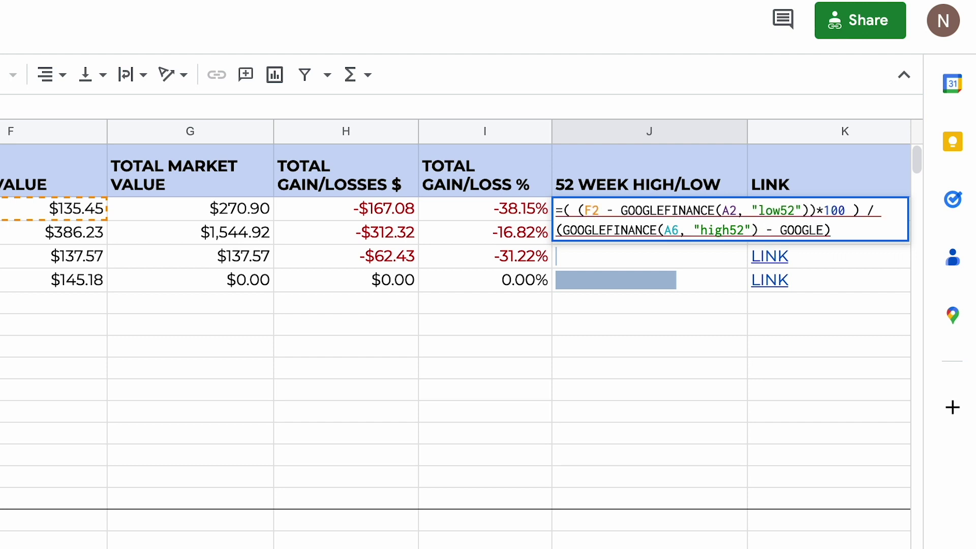
key("Tab")
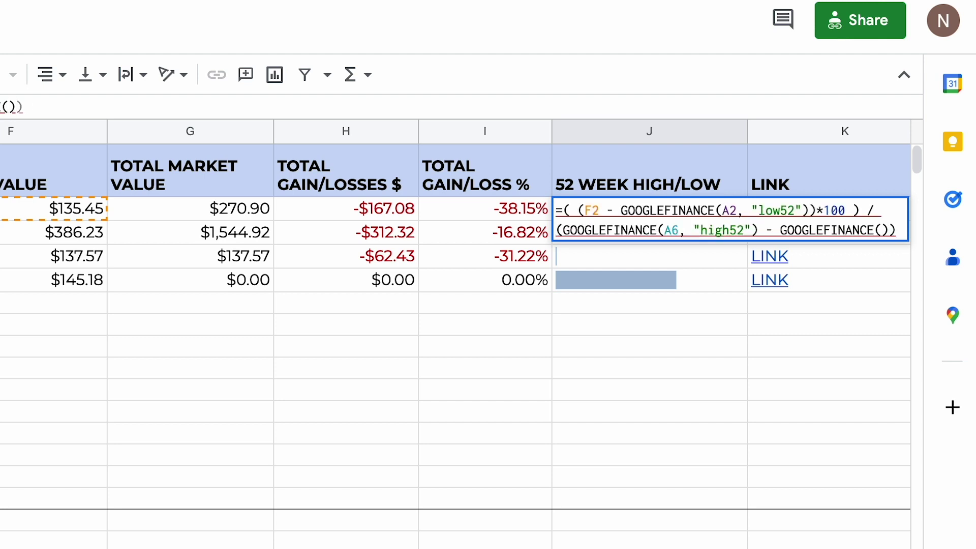
type("a6, \"l")
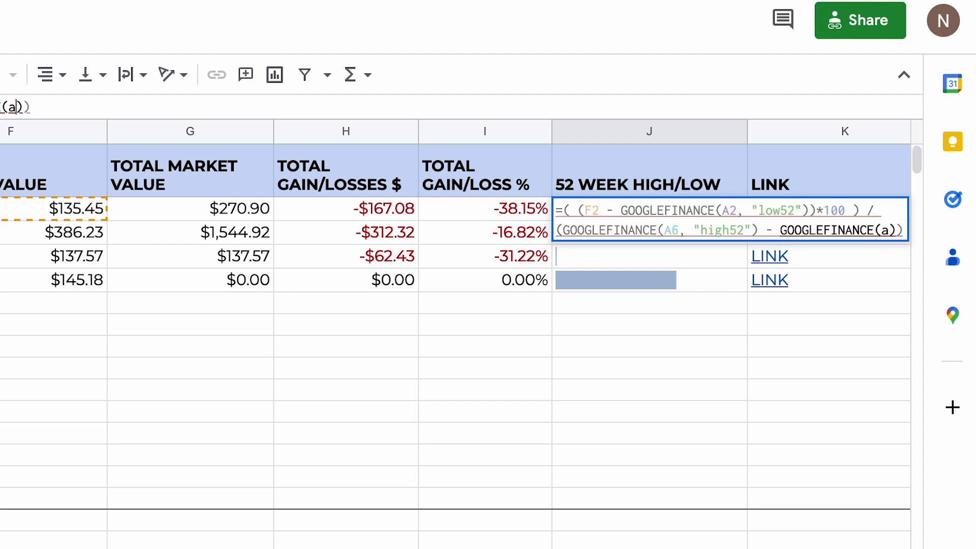
type("ow52")
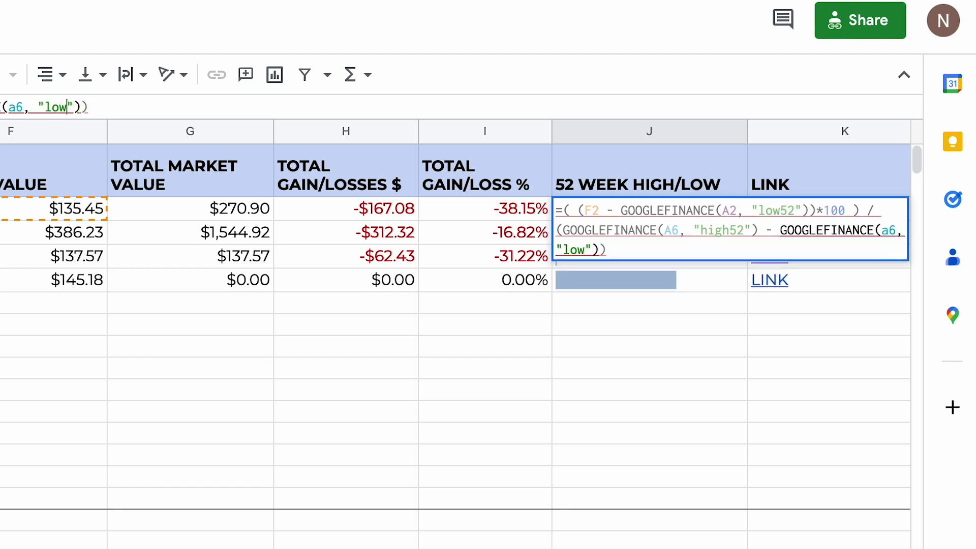
key("Right")
key("Right")
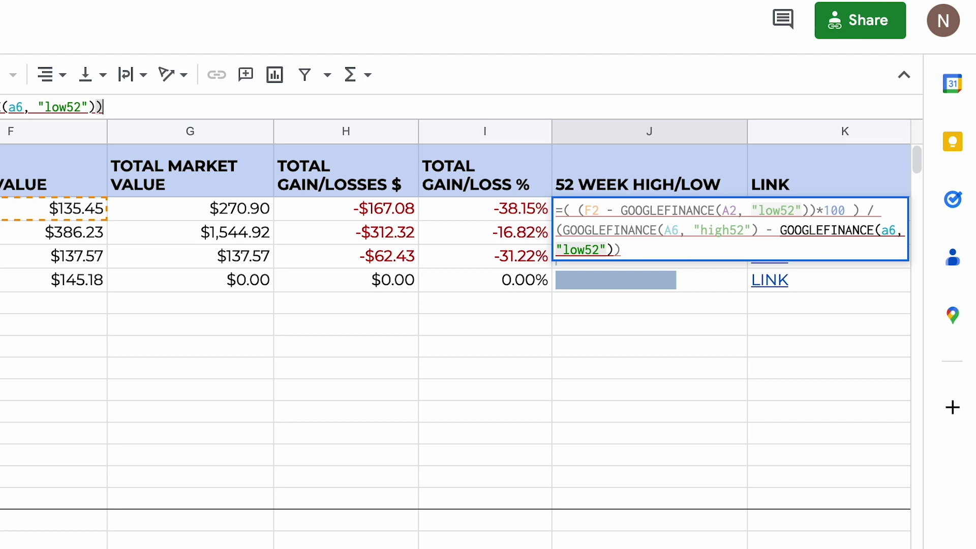
Enclose J2's whole calculation in parentheses and divide it by 100.
type(") / ")
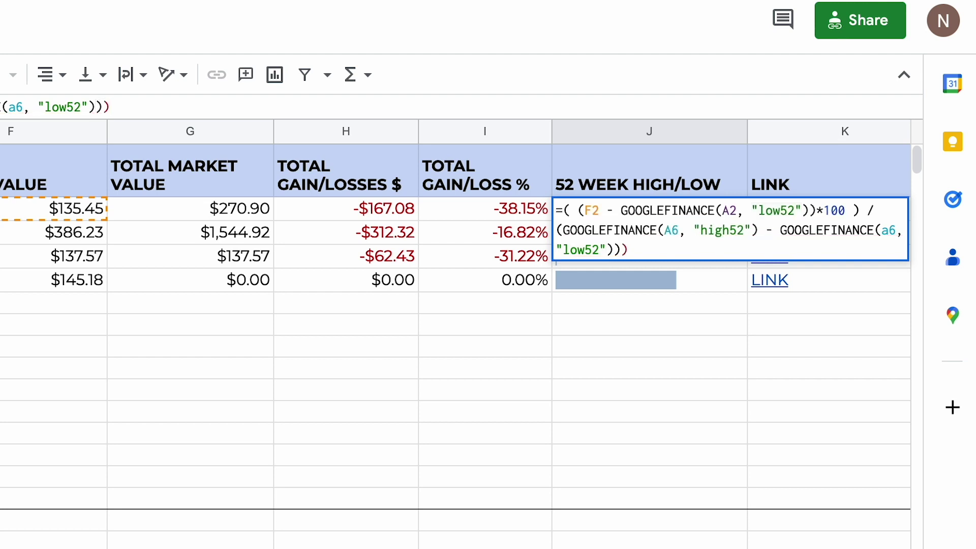
type("(")
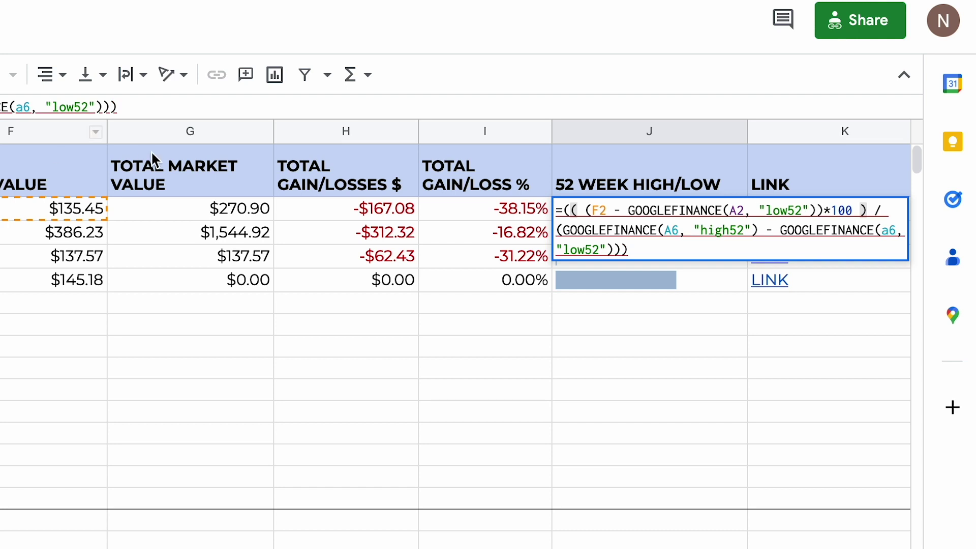
left_click(167, 107)
type("100")
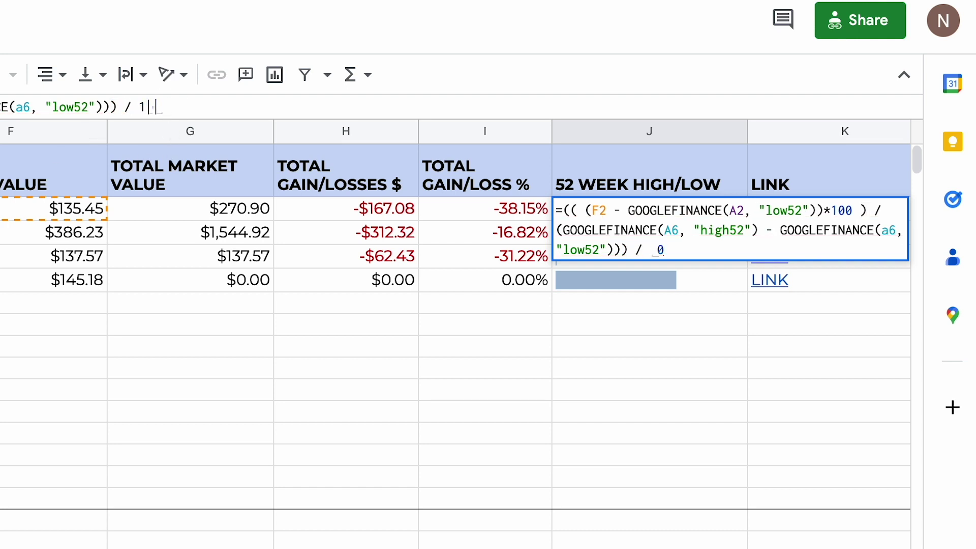
key("Return")
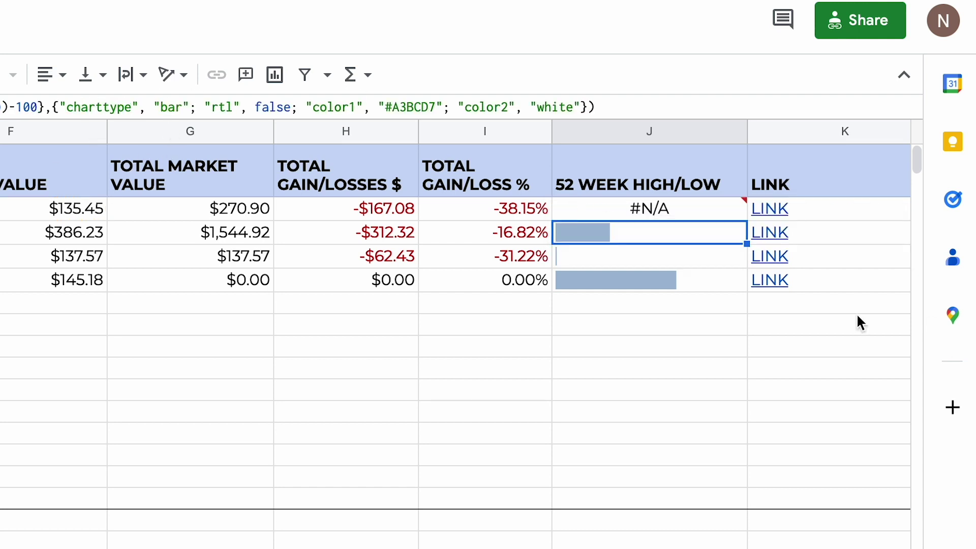
Correct both A6 references in J2's formula to A2 and format the cell as a percentage.
left_click(681, 209)
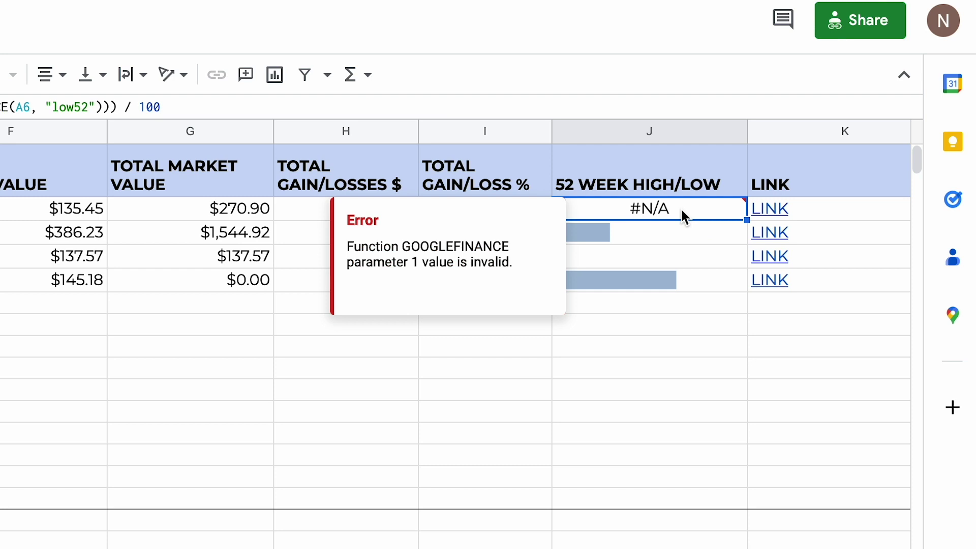
left_click(628, 213)
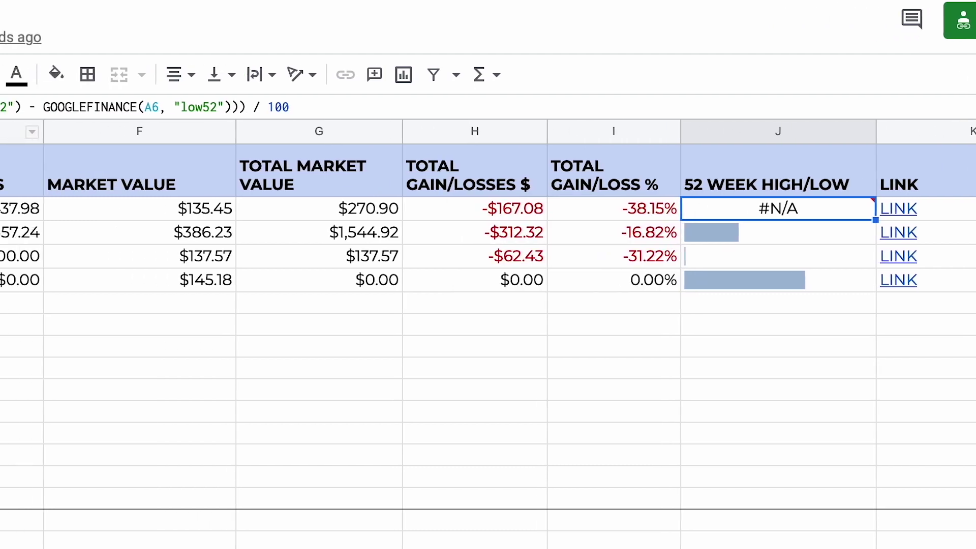
left_click(302, 108)
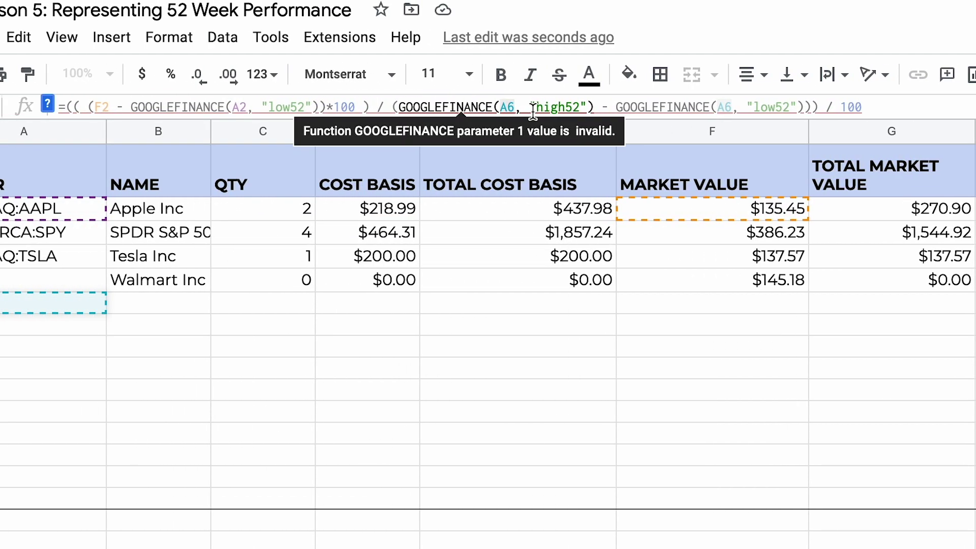
key("BackSpace")
type("2")
key("BackSpace")
type("2")
key("Return")
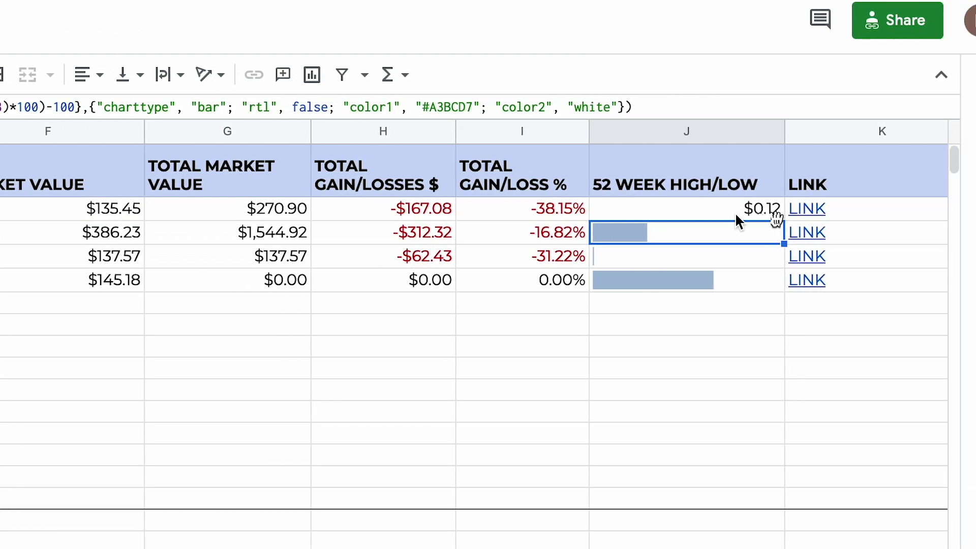
left_click(700, 214)
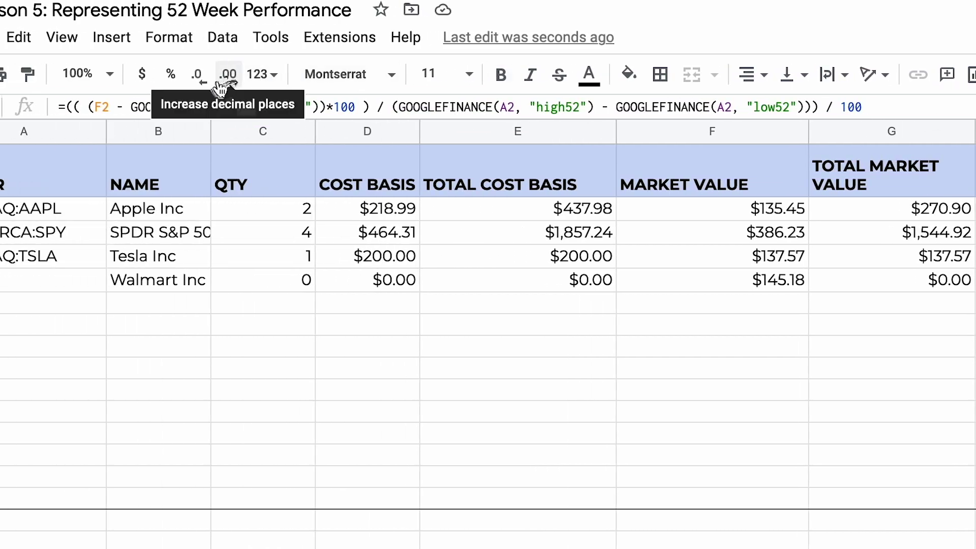
left_click(170, 76)
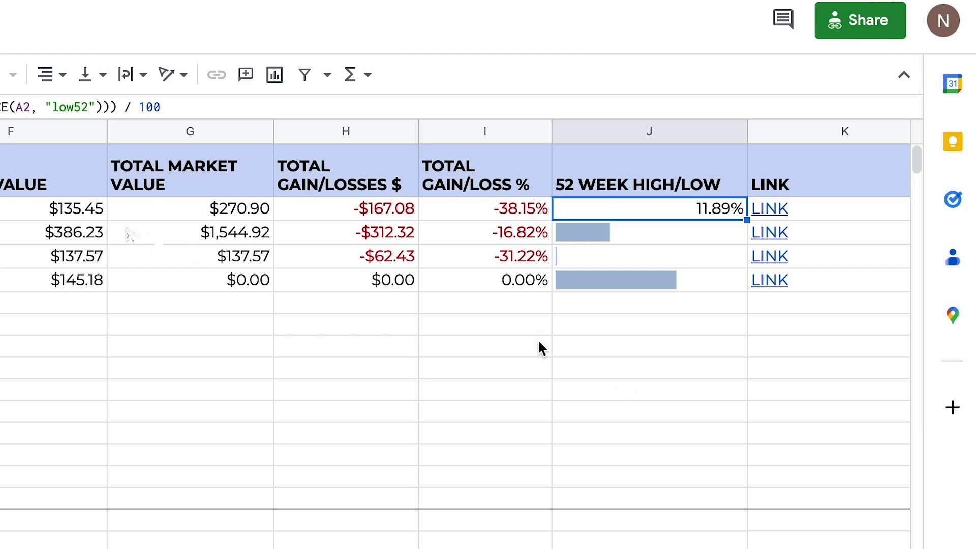
Overwrite the Apple market value in F2 with the test value 182.94.
left_click(58, 216)
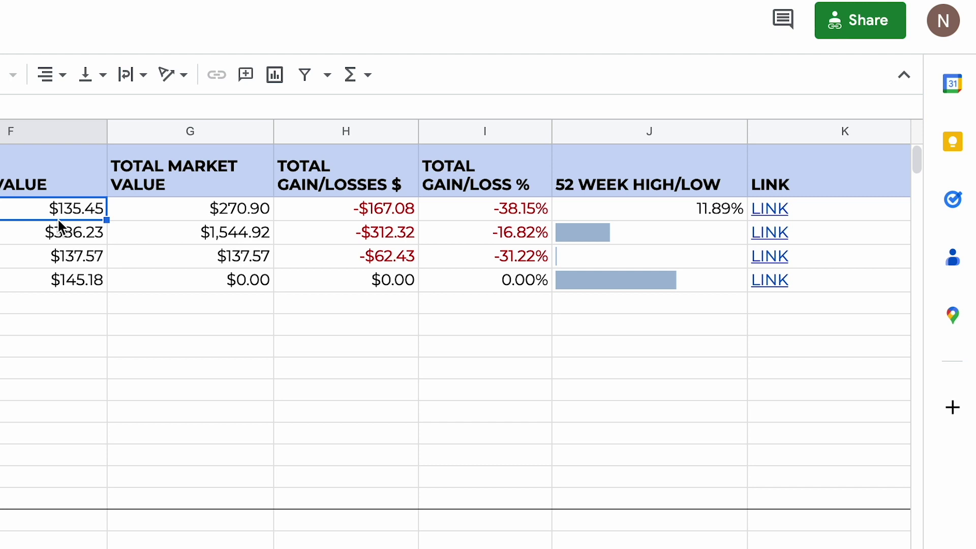
type("1")
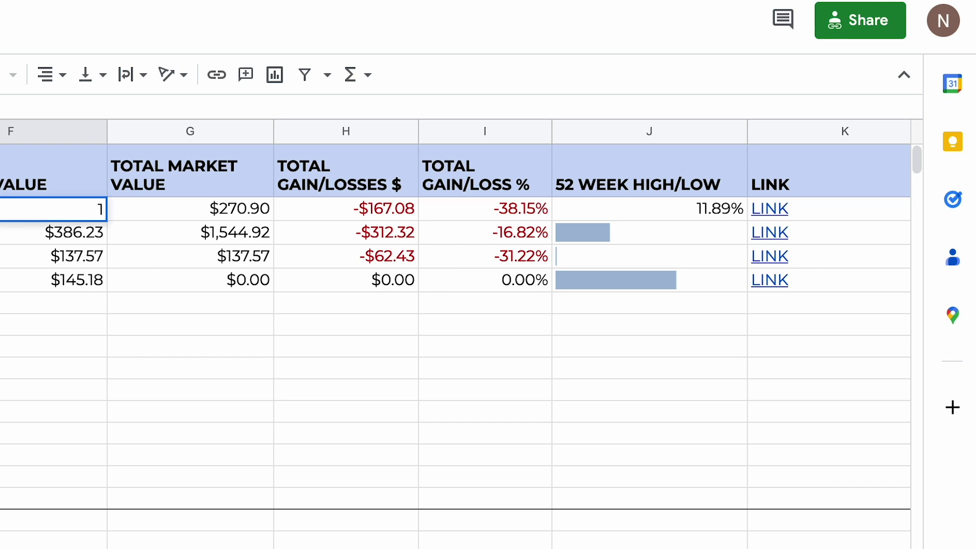
type("82.94")
key("Return")
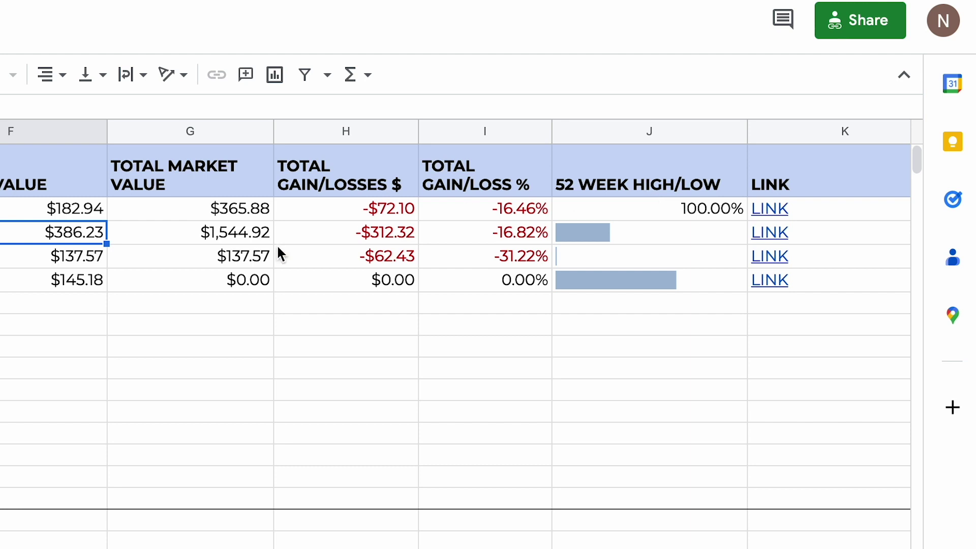
Fill the percentage formula from J2 down through J5.
left_click(651, 210)
left_click_drag(746, 220, 743, 282)
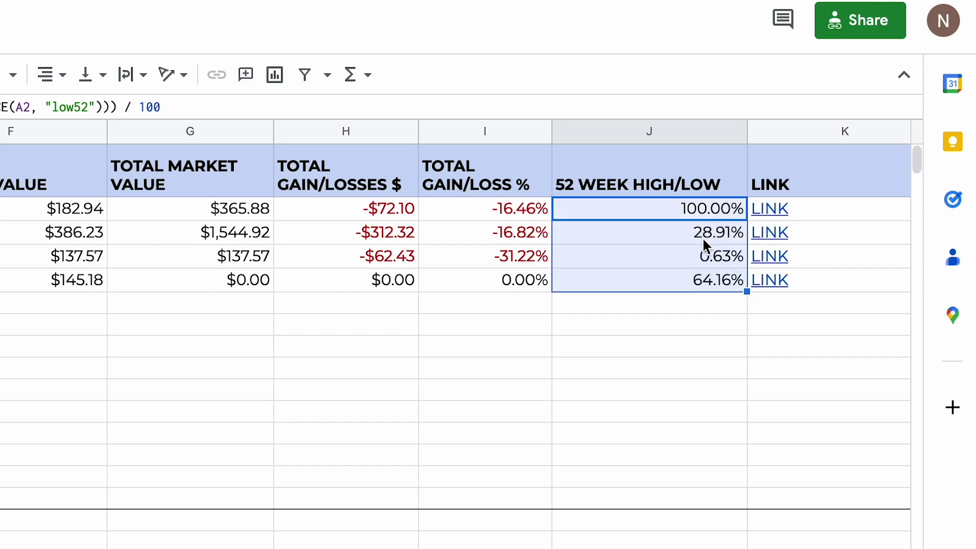
left_click(674, 330)
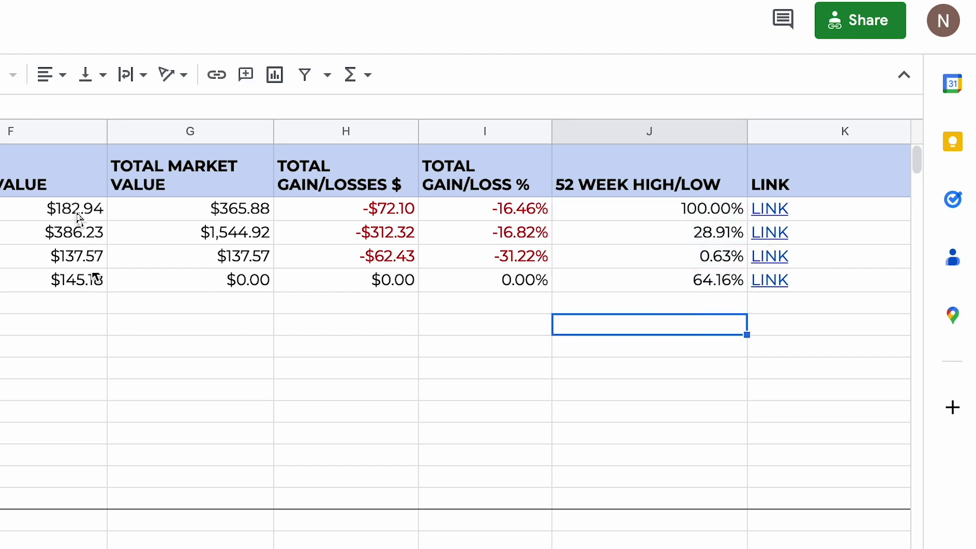
Restore the live market value formula in F2 by filling it upward from F3.
left_click(77, 232)
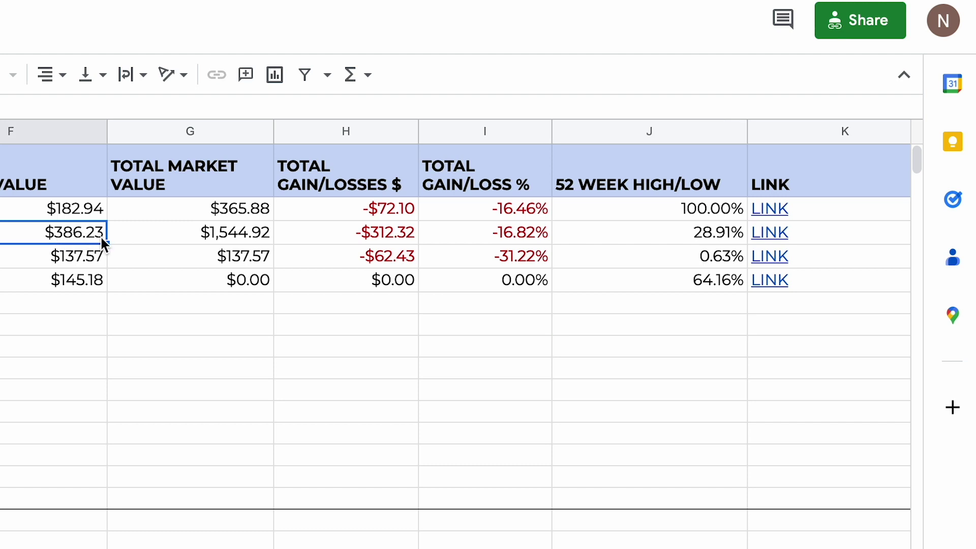
left_click(87, 209)
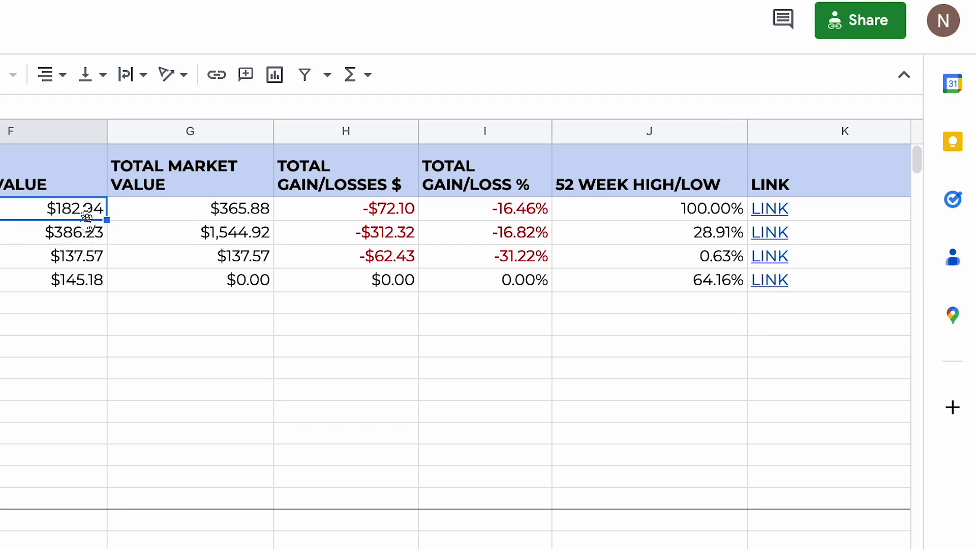
left_click(102, 241)
left_click_drag(106, 244, 96, 212)
left_click(99, 282)
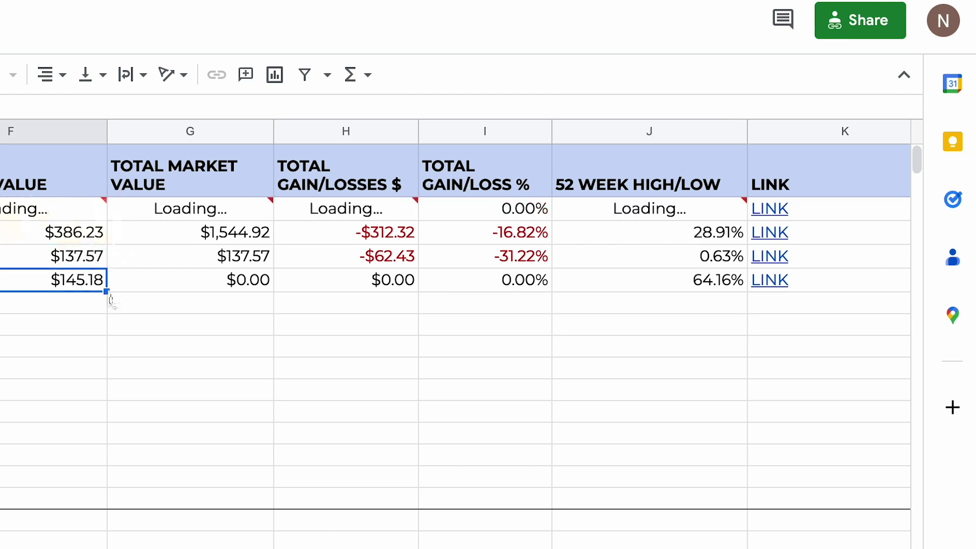
left_click(232, 314)
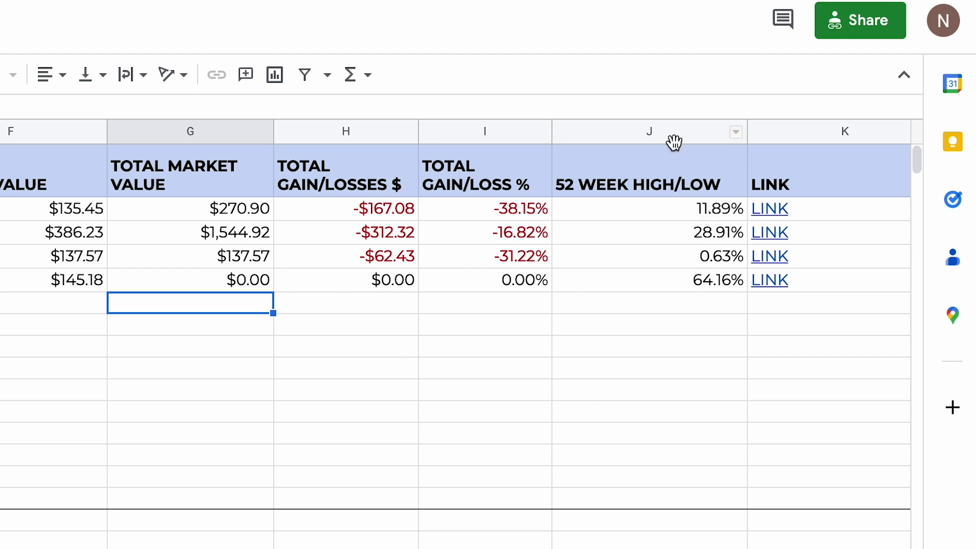
Compare the 52-week percentages in column J with the sparkline bars in the other portfolio sheet.
left_click(682, 208)
left_click_drag(682, 208, 680, 254)
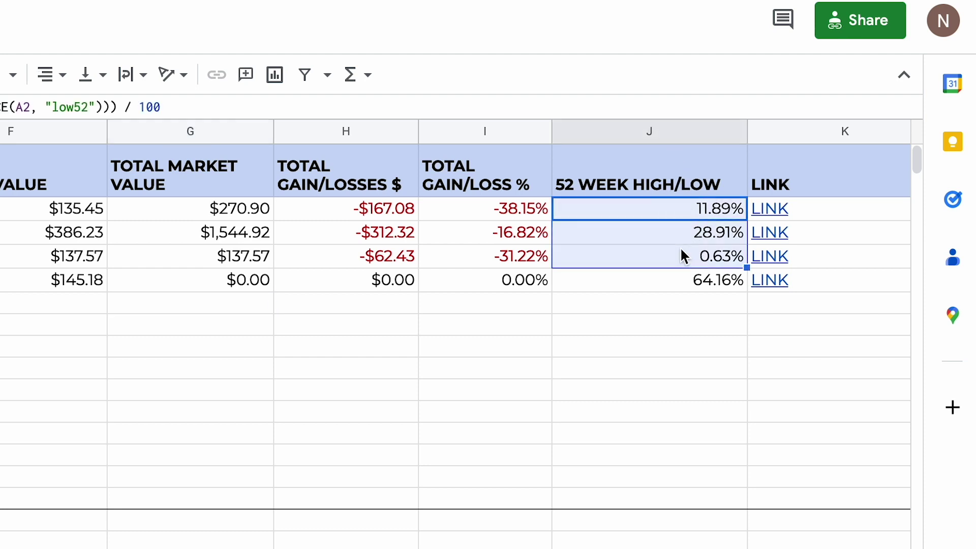
left_click(669, 297)
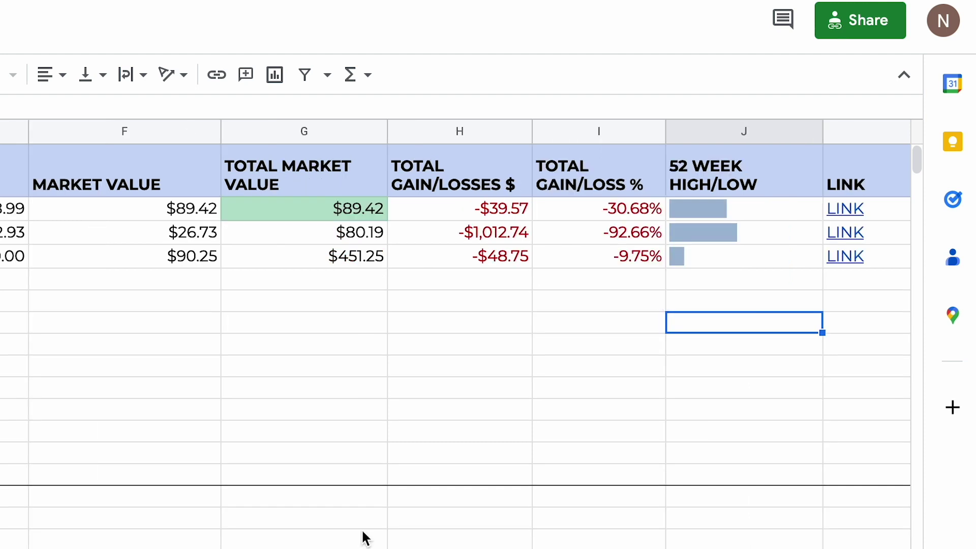
left_click(687, 234)
left_click(702, 203)
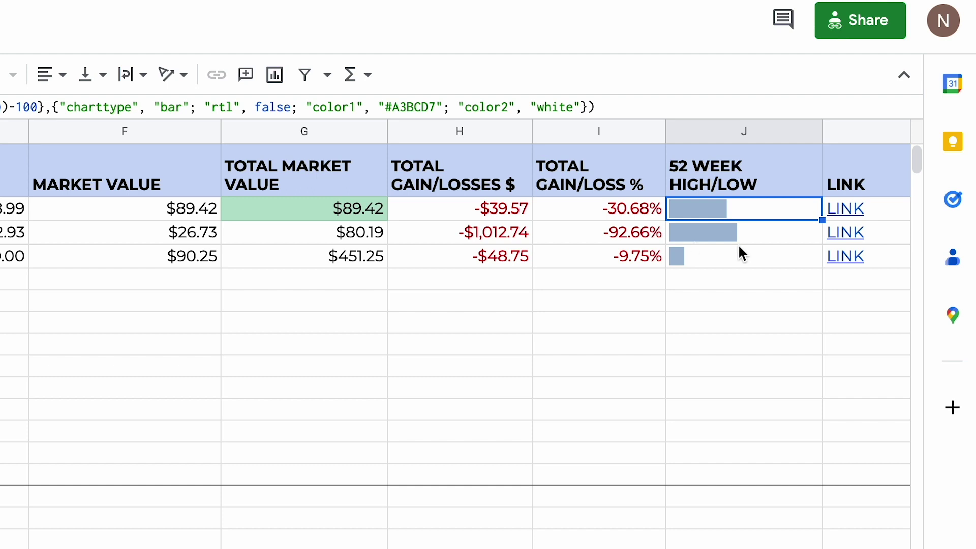
scroll(609, 264, "right", 3)
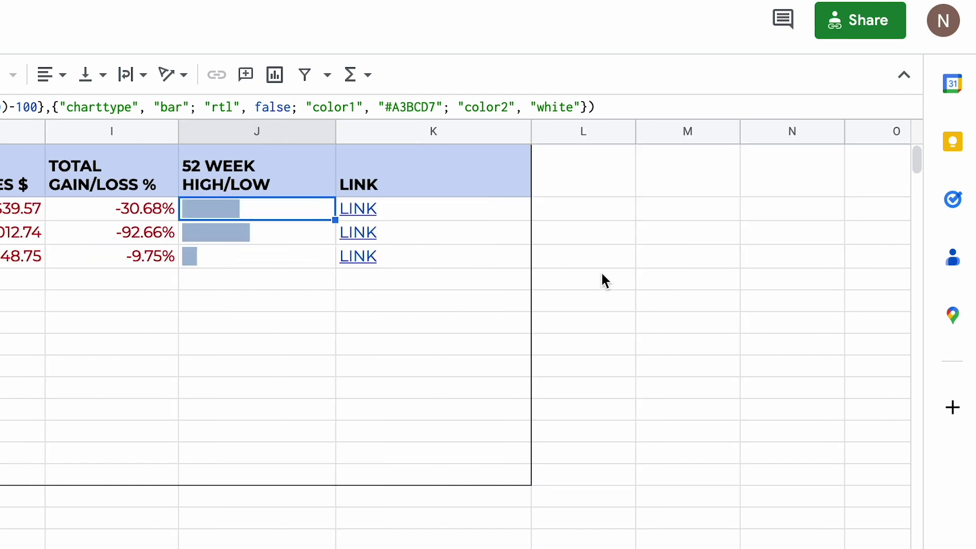